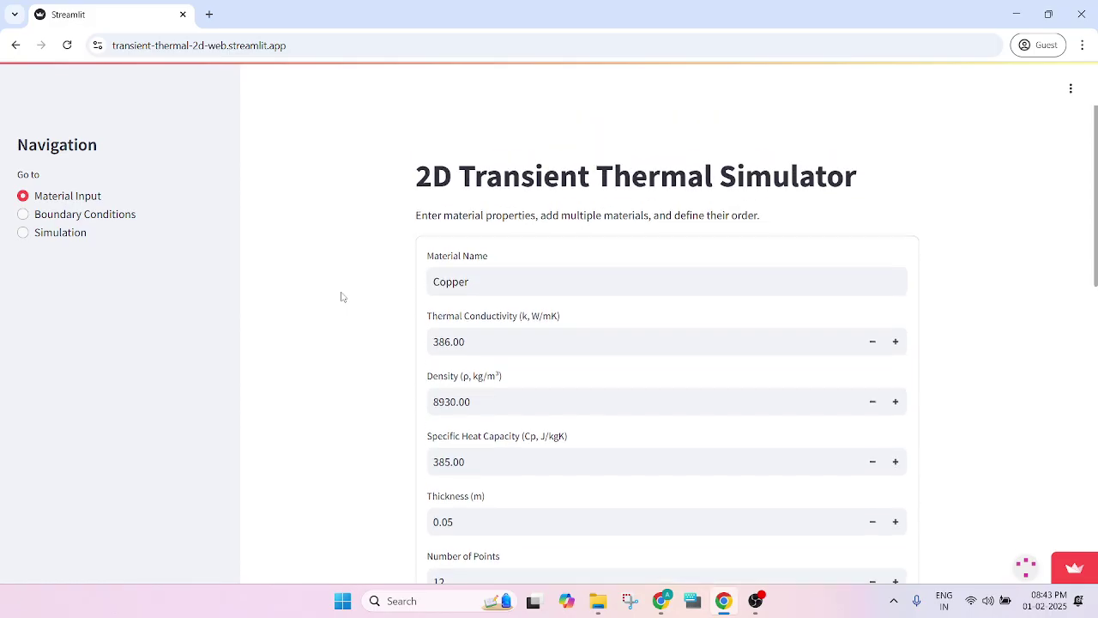
# - Add Copper to the material list using its preset thermal properties, thickness and point count
pyautogui.scroll(-1, 341, 293)
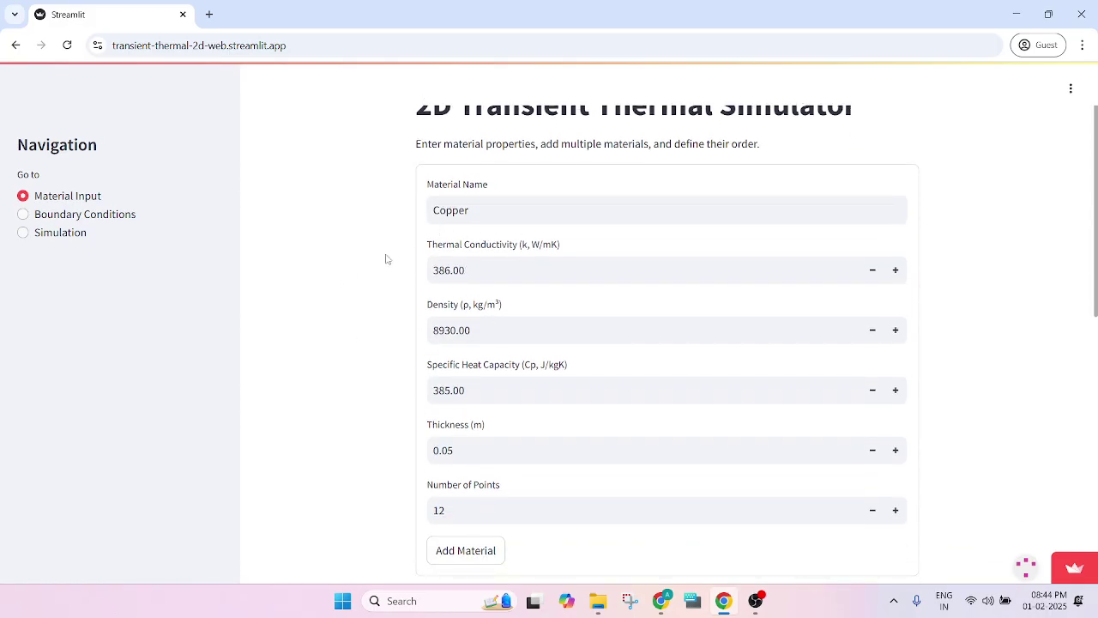
pyautogui.scroll(-1, 428, 461)
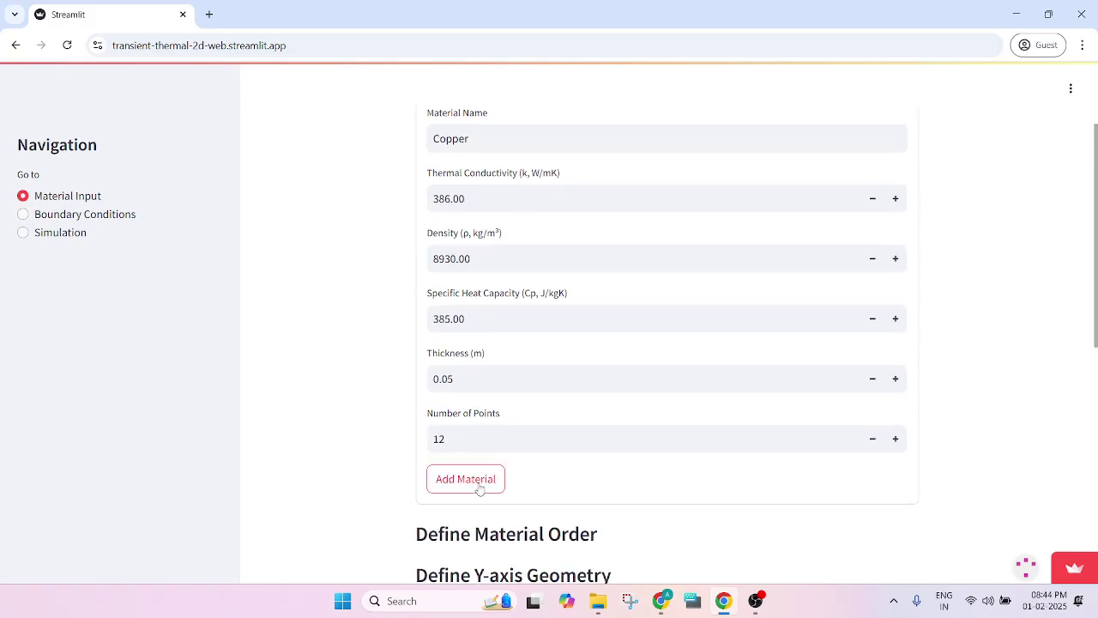
pyautogui.scroll(-3, 343, 444)
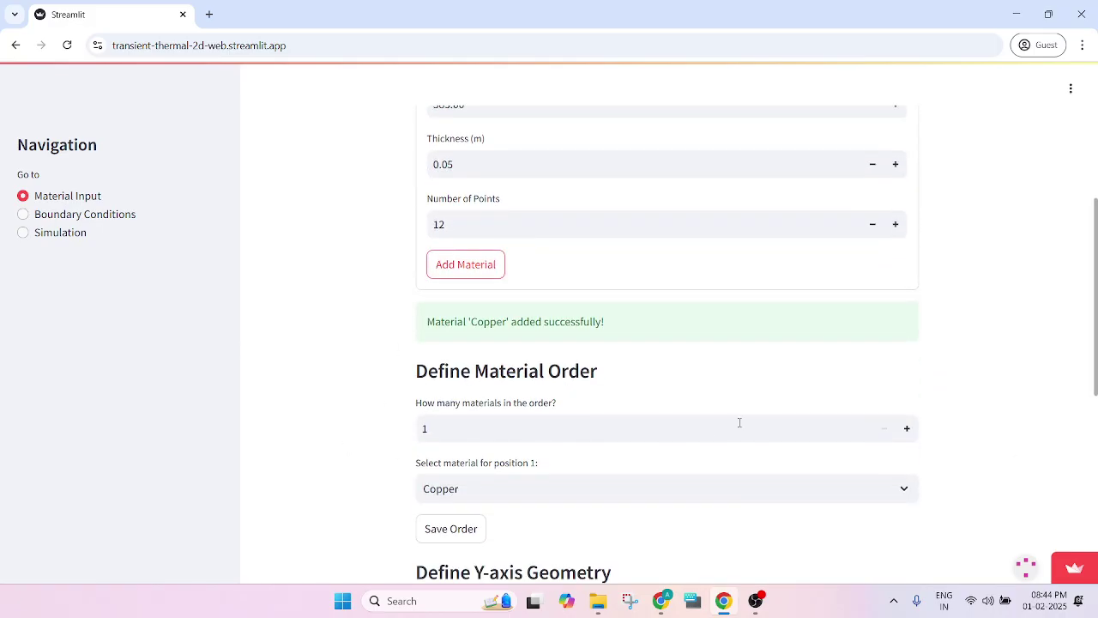
pyautogui.scroll(3, 385, 404)
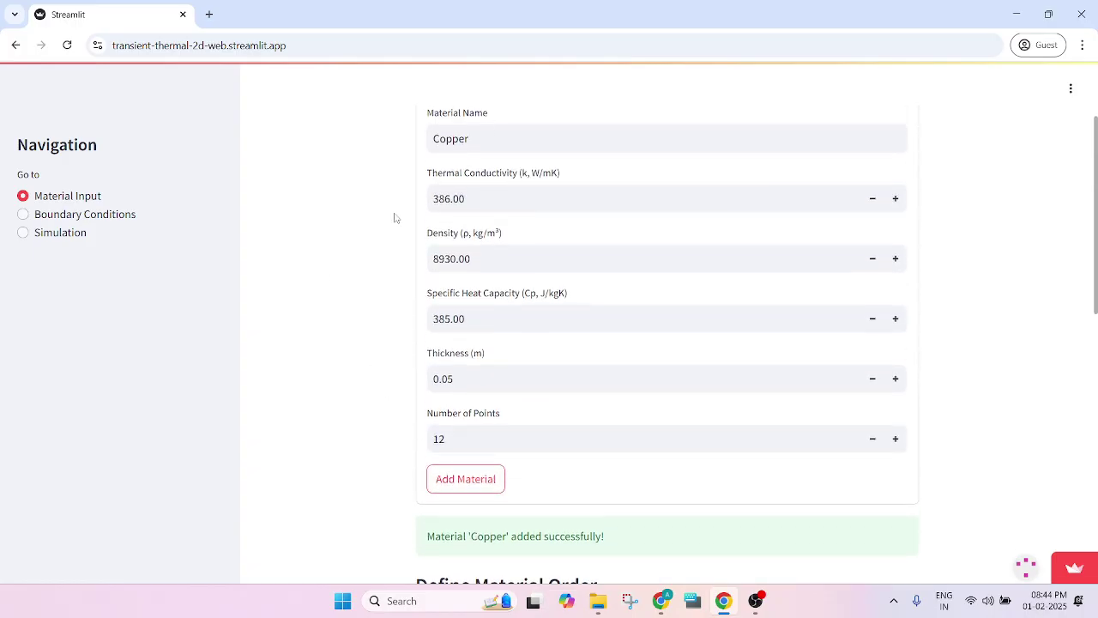
# - Set the number of points in Y to 20 in the Y-axis geometry
pyautogui.scroll(-2, 438, 343)
pyautogui.scroll(-4, 601, 429)
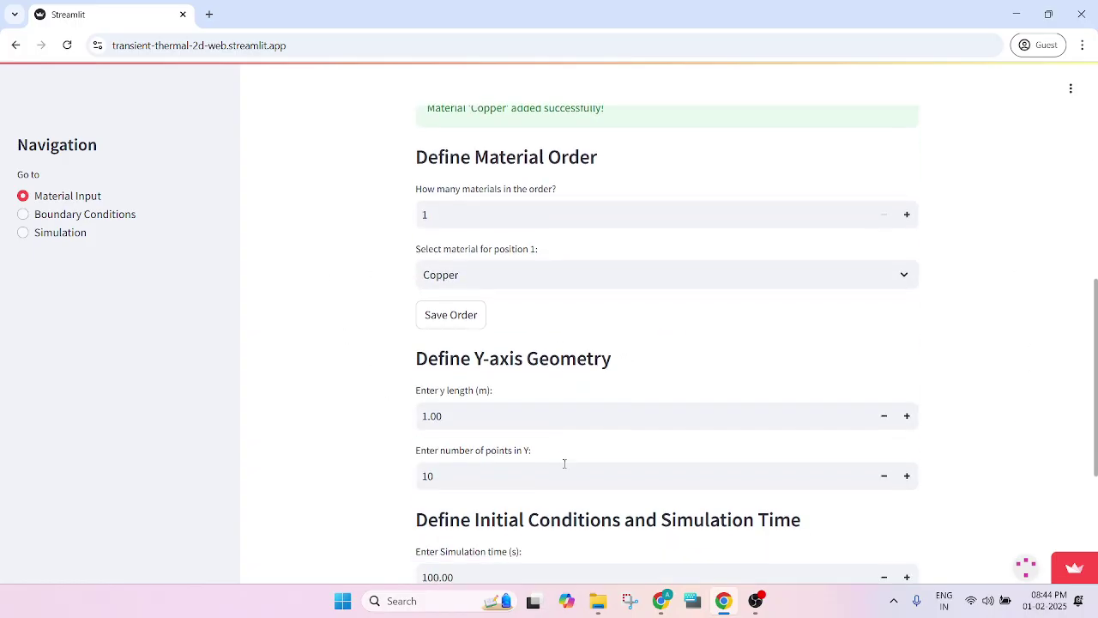
pyautogui.scroll(-1, 570, 420)
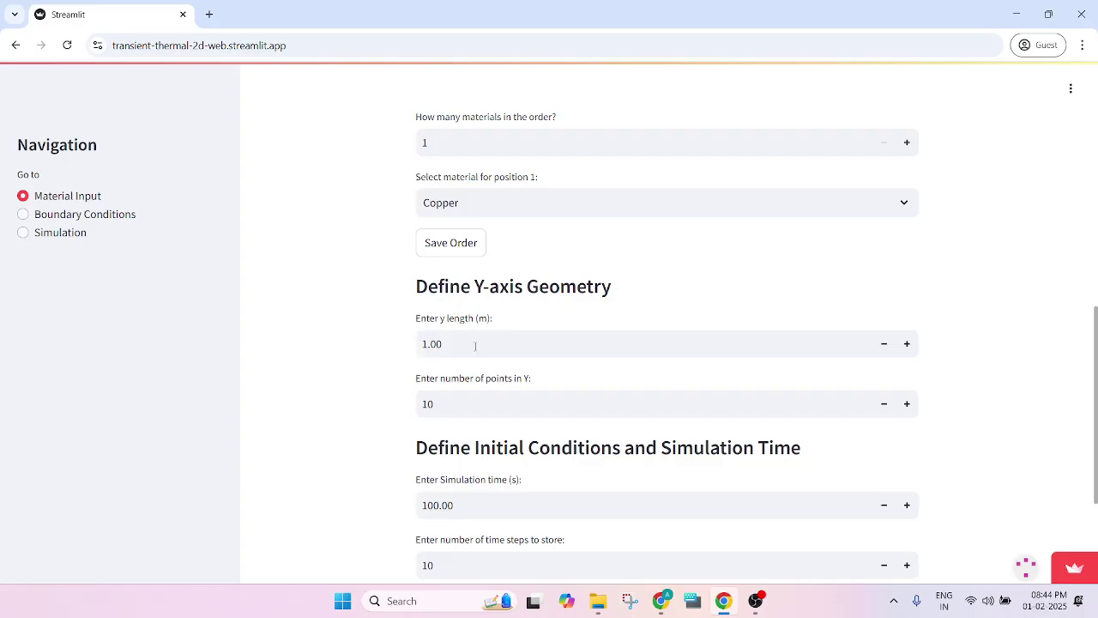
pyautogui.doubleClick(429, 410)
pyautogui.write('2')
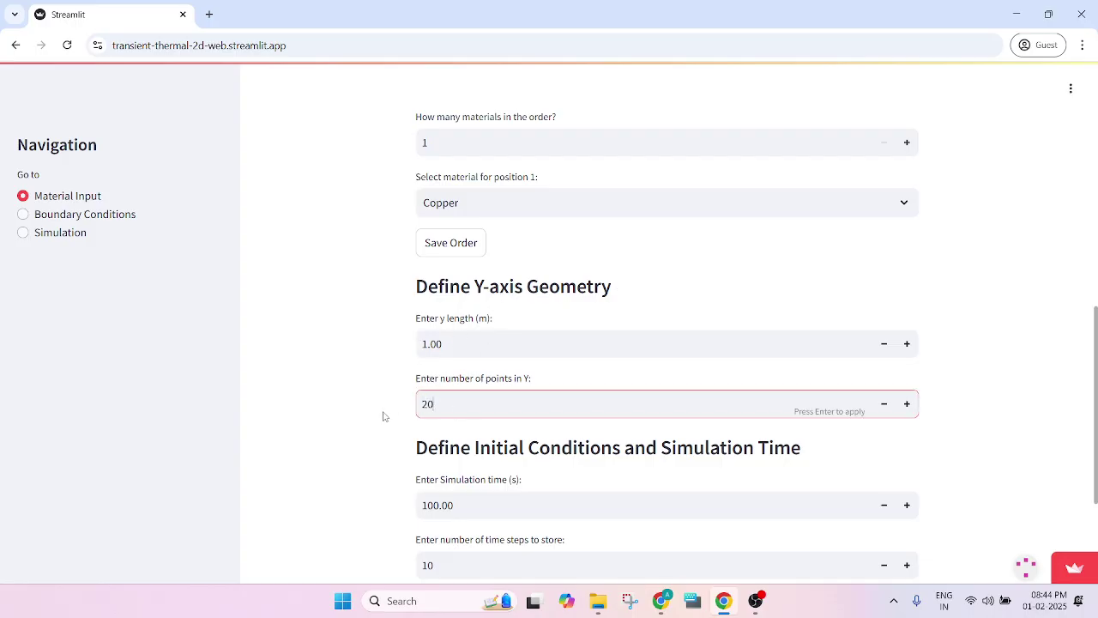
pyautogui.press('Return')
# - Set the simulation time to 10 s in the initial conditions
pyautogui.scroll(-3, 384, 412)
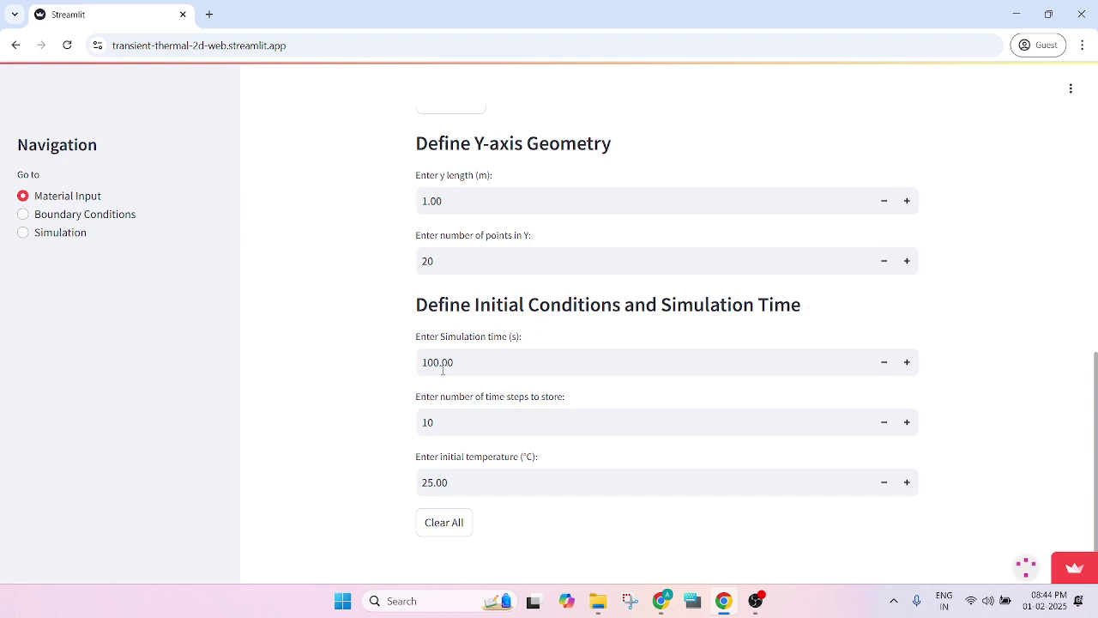
pyautogui.moveTo(423, 362); pyautogui.dragTo(505, 361)
pyautogui.write('2')
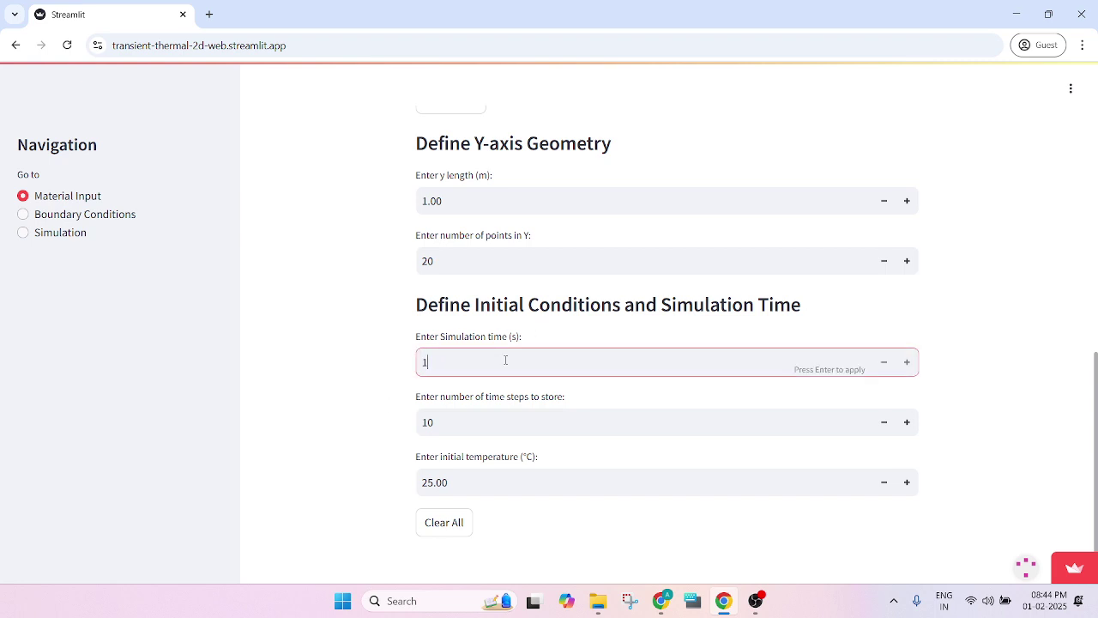
pyautogui.press('Return')
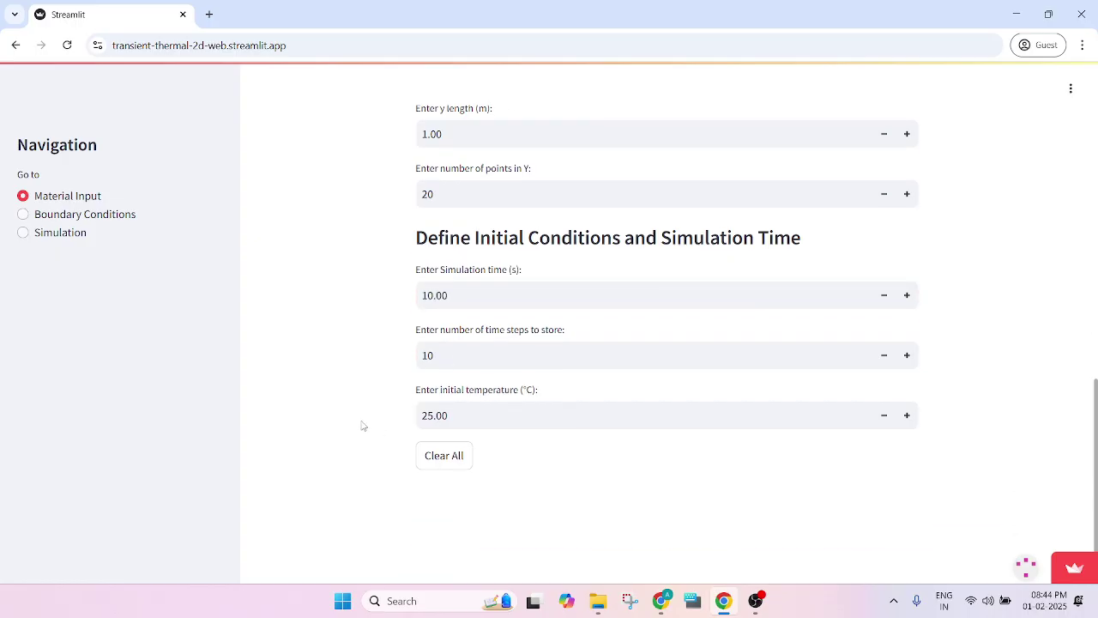
# - Save the material order with Copper as the only material in position 1
pyautogui.scroll(3, 363, 426)
pyautogui.scroll(2, 357, 214)
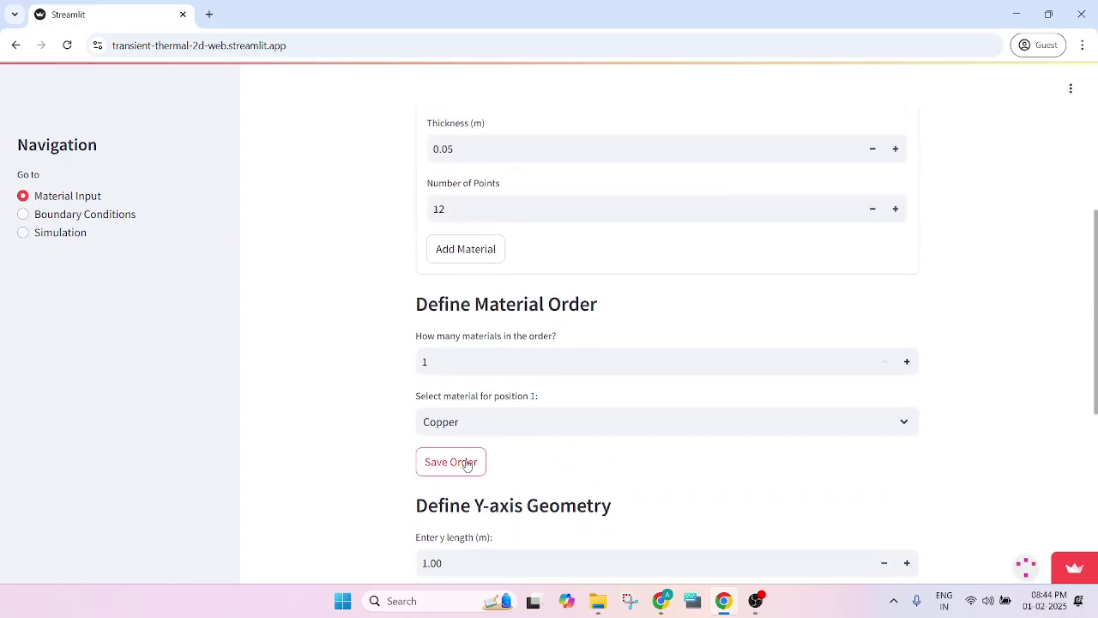
pyautogui.click(441, 471)
pyautogui.scroll(-1, 352, 418)
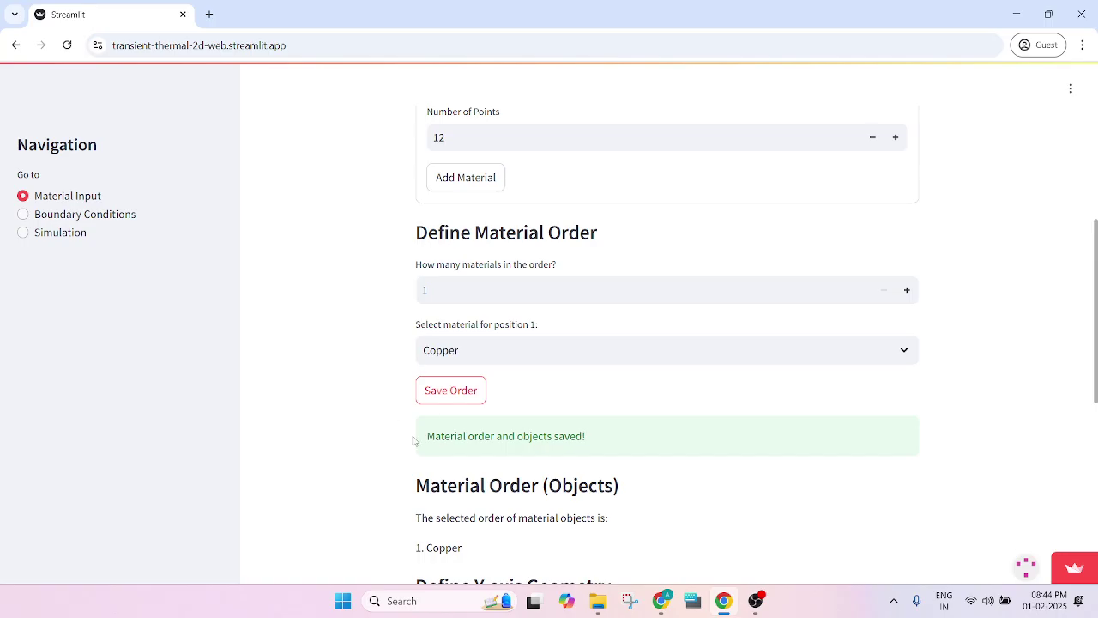
pyautogui.scroll(2, 368, 314)
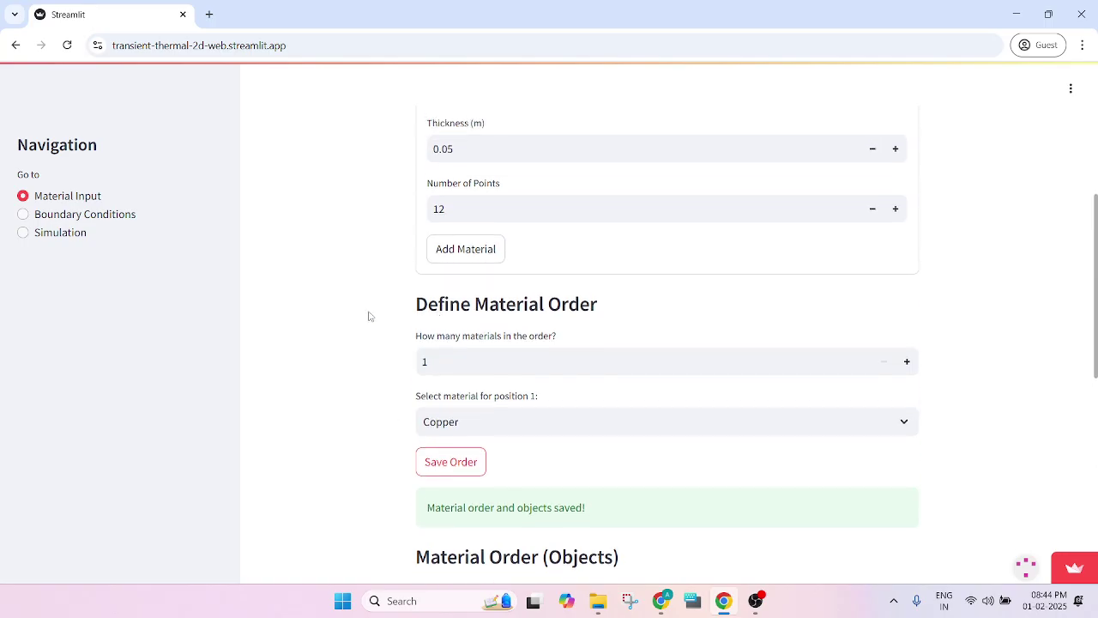
# - Open the Boundary Conditions page and review the settings for all four boundaries and the stored conditions
pyautogui.click(120, 215)
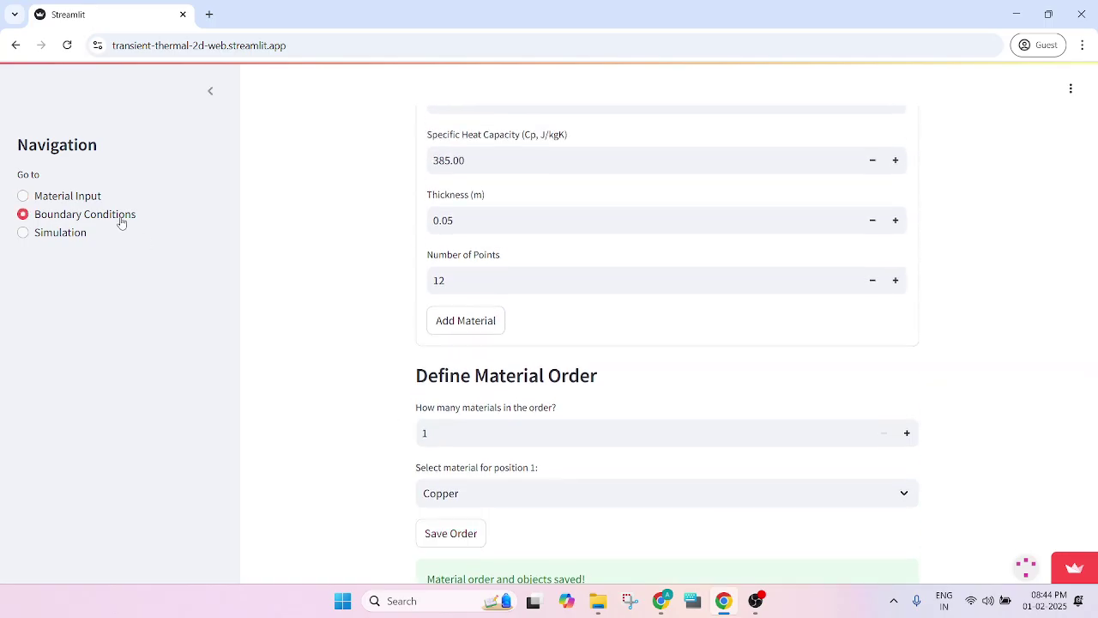
pyautogui.scroll(-9, 330, 305)
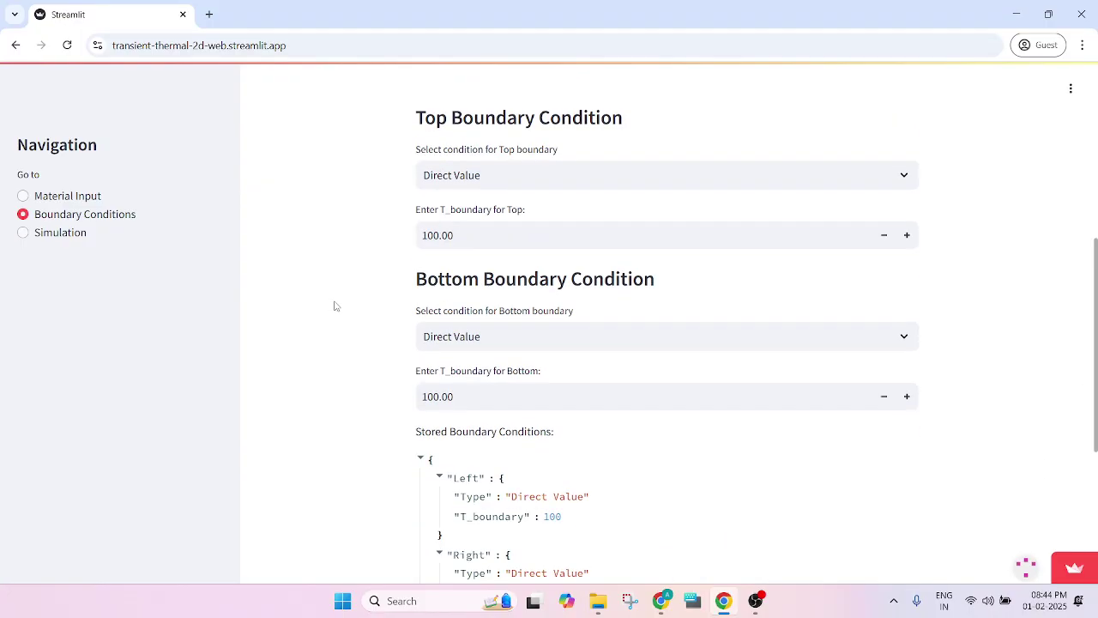
pyautogui.scroll(5, 345, 306)
pyautogui.scroll(4, 345, 306)
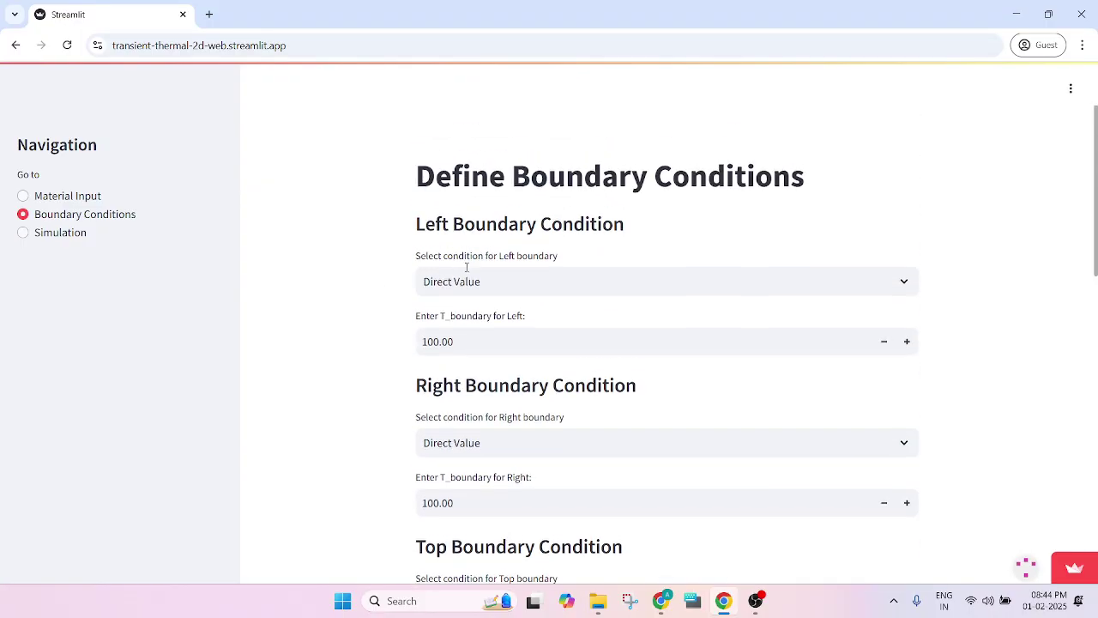
pyautogui.scroll(-5, 423, 386)
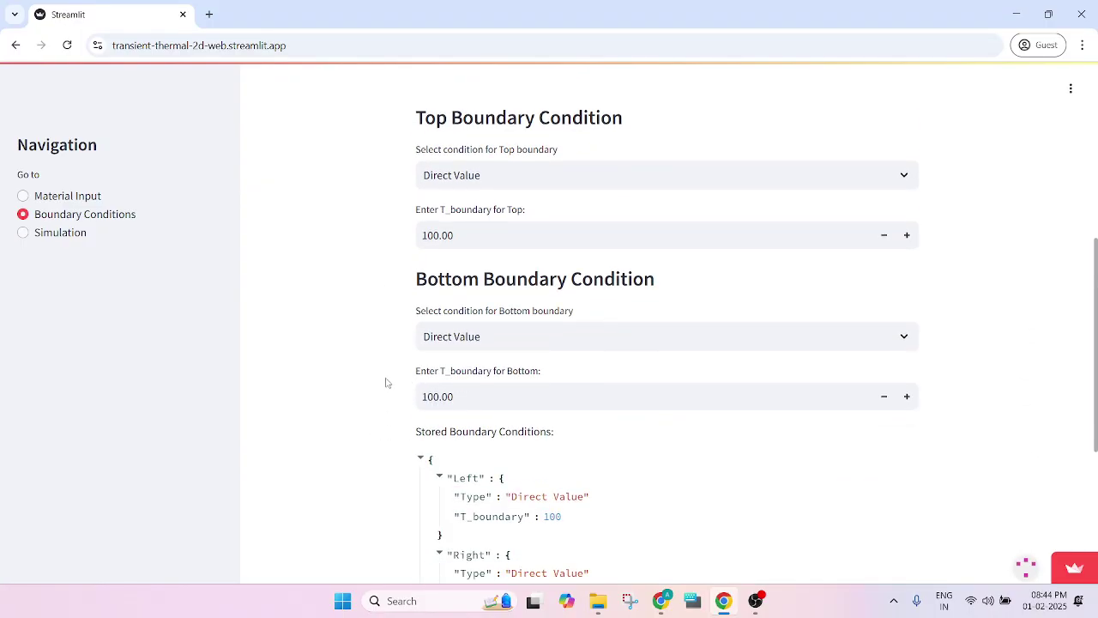
pyautogui.scroll(-3, 386, 383)
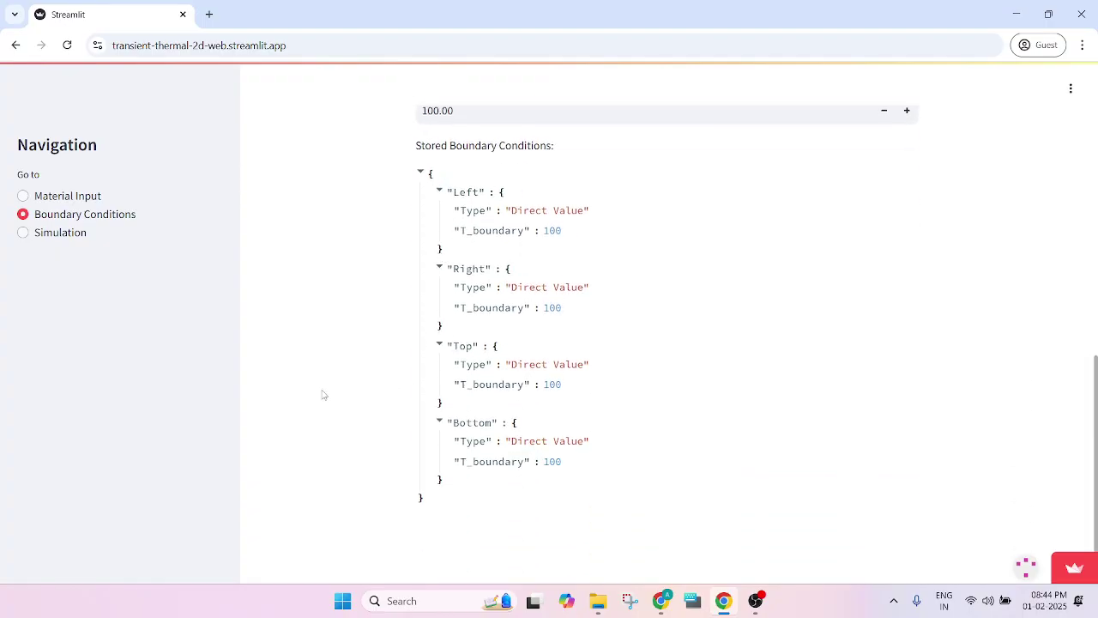
# - Try Insulation and Convective Heat Transfer as the left boundary condition, and inspect the heat transfer coefficient and surrounding temperature fields
pyautogui.scroll(8, 385, 387)
pyautogui.click(505, 206)
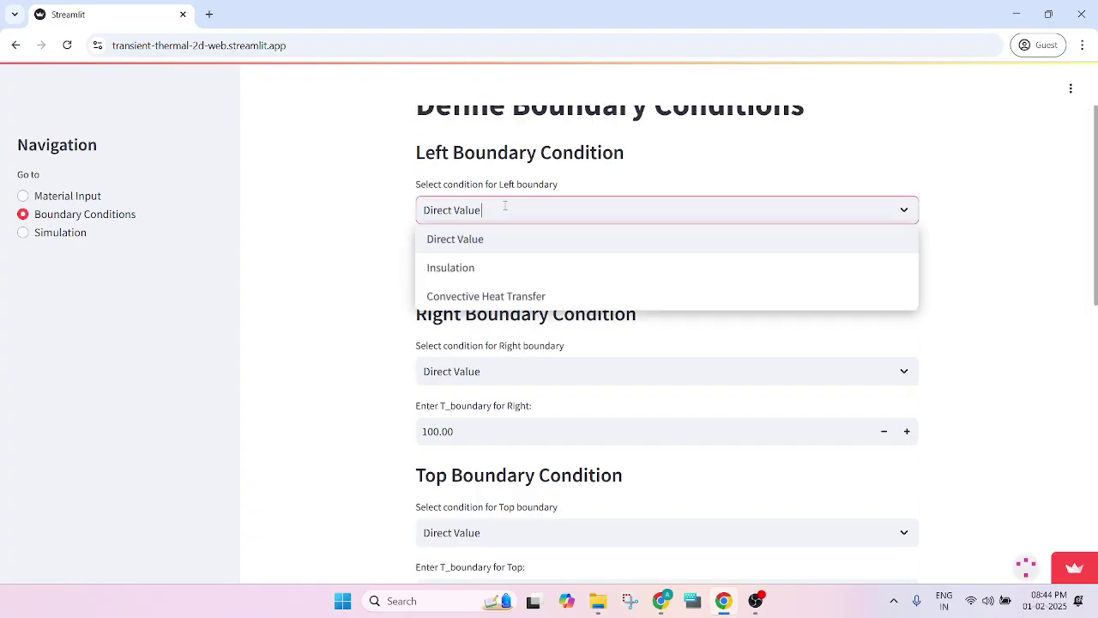
pyautogui.click(501, 267)
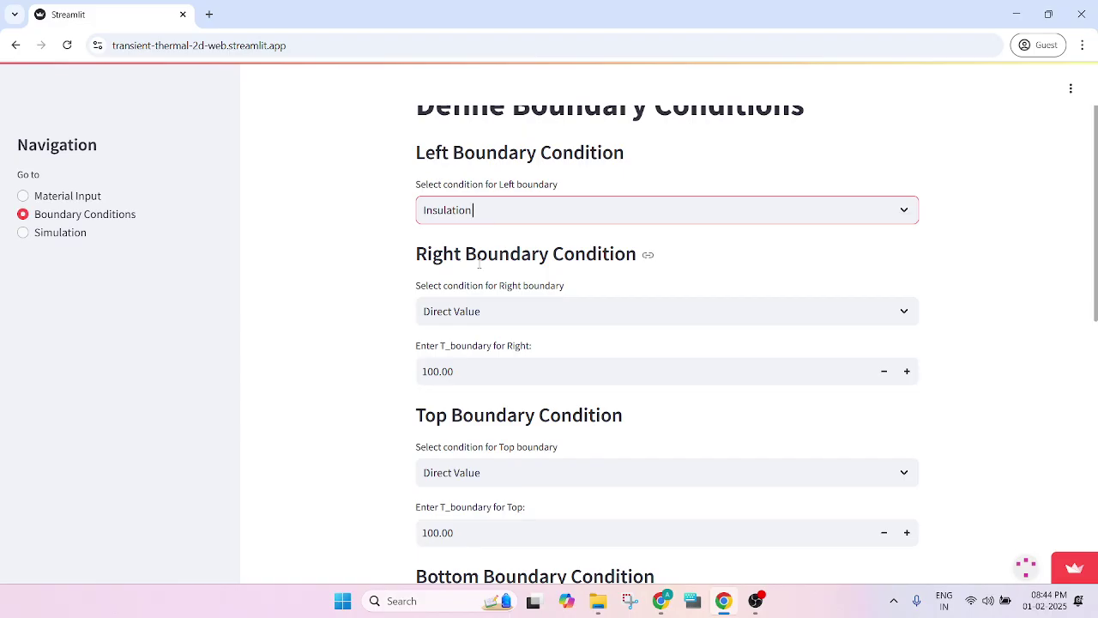
pyautogui.click(527, 206)
pyautogui.click(501, 300)
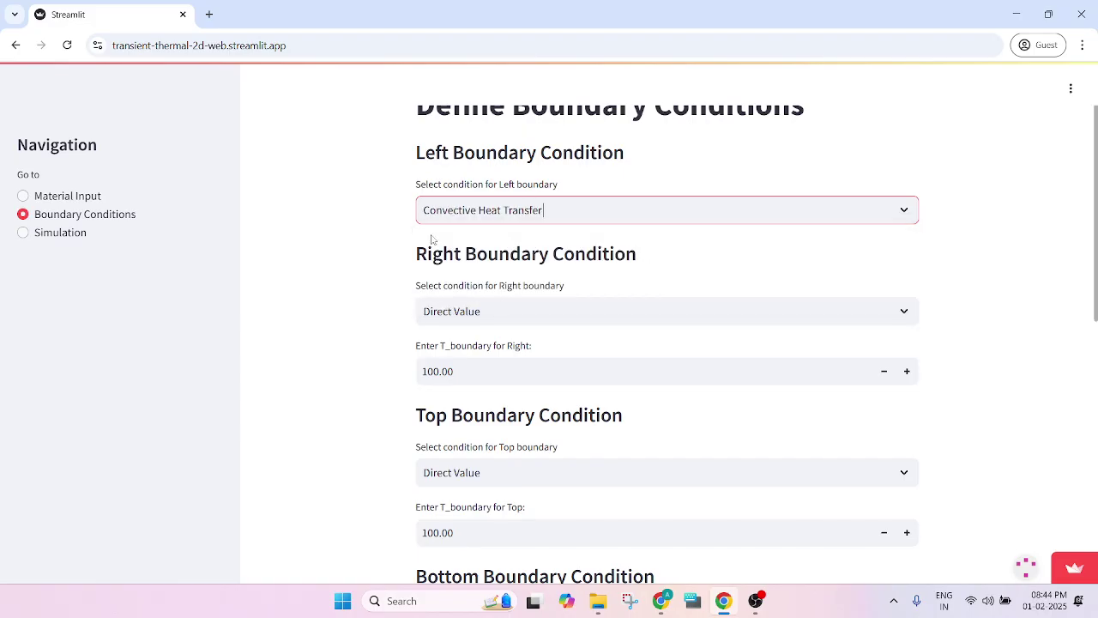
pyautogui.click(549, 214)
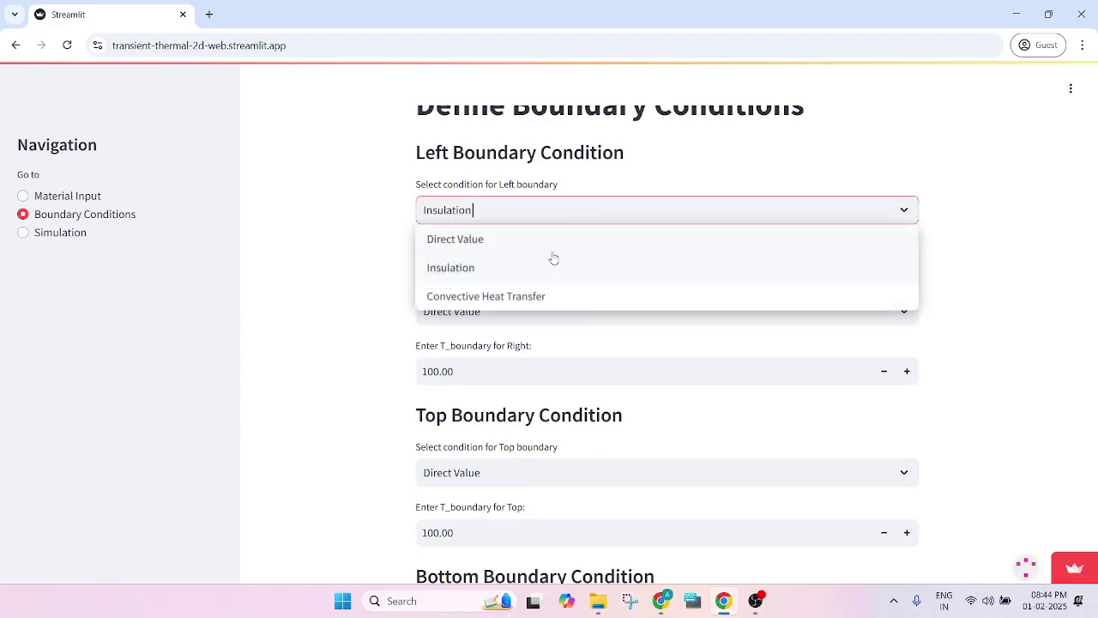
pyautogui.click(509, 298)
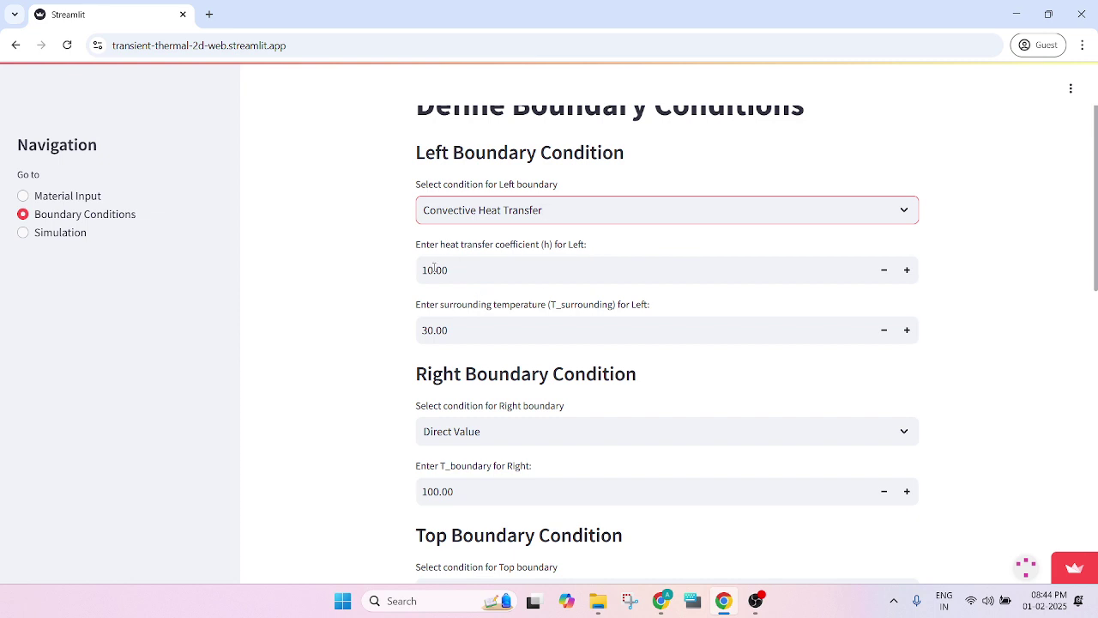
pyautogui.moveTo(424, 270); pyautogui.dragTo(472, 262)
pyautogui.click(472, 262)
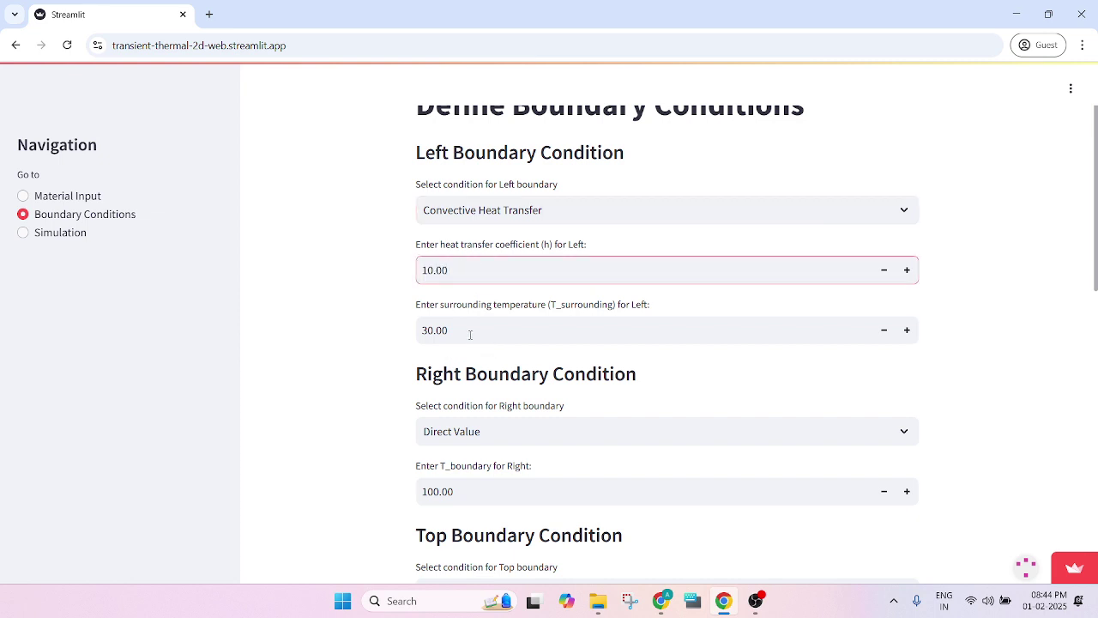
pyautogui.moveTo(420, 330); pyautogui.dragTo(488, 317)
pyautogui.click(387, 328)
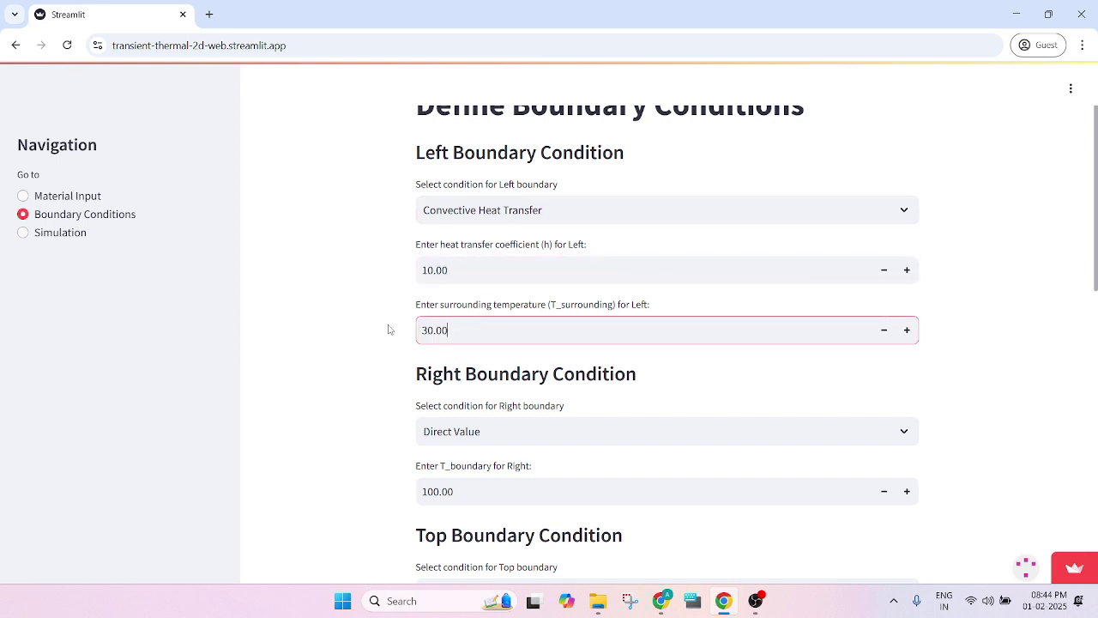
# - Return the left boundary condition to Direct Value and check the stored boundary conditions
pyautogui.click(515, 211)
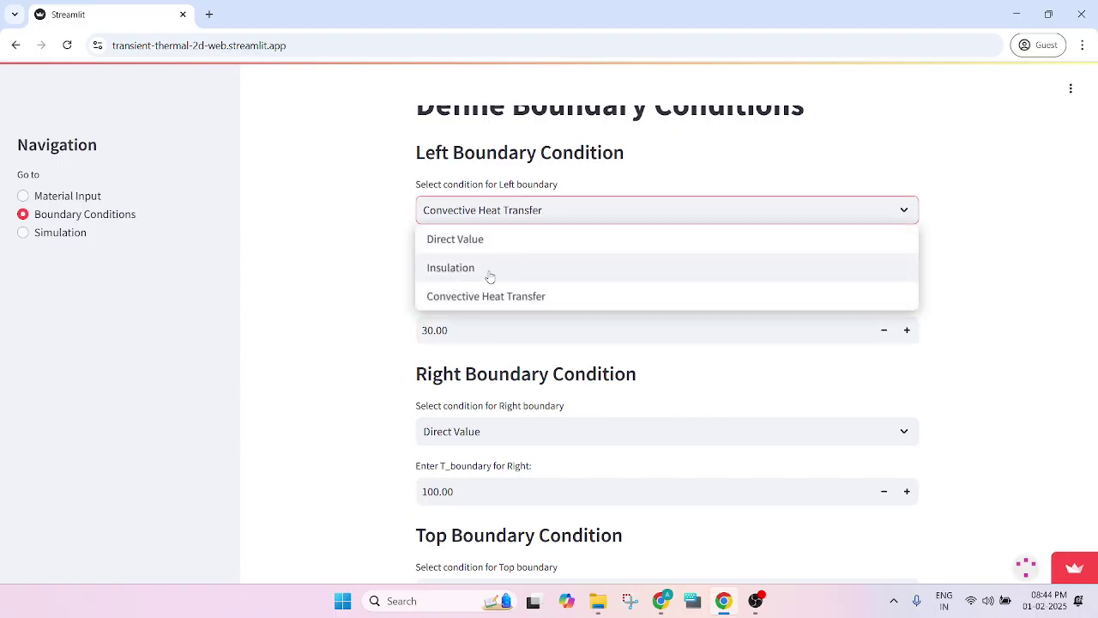
pyautogui.click(490, 274)
pyautogui.click(519, 210)
pyautogui.click(549, 240)
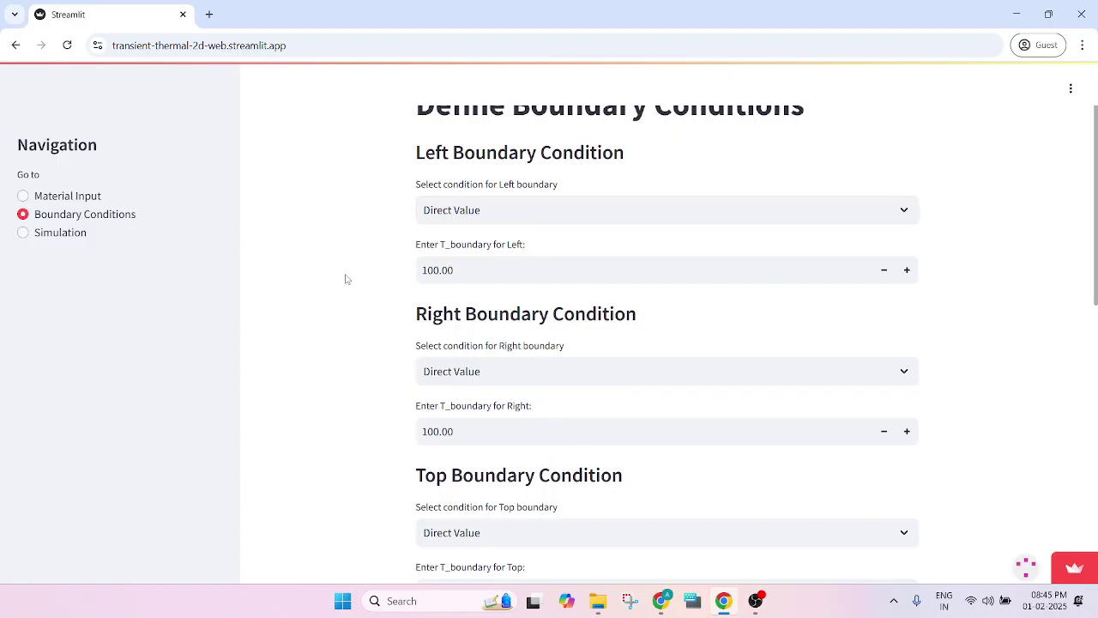
pyautogui.scroll(1, 346, 277)
pyautogui.scroll(-6, 358, 304)
pyautogui.scroll(-2, 369, 326)
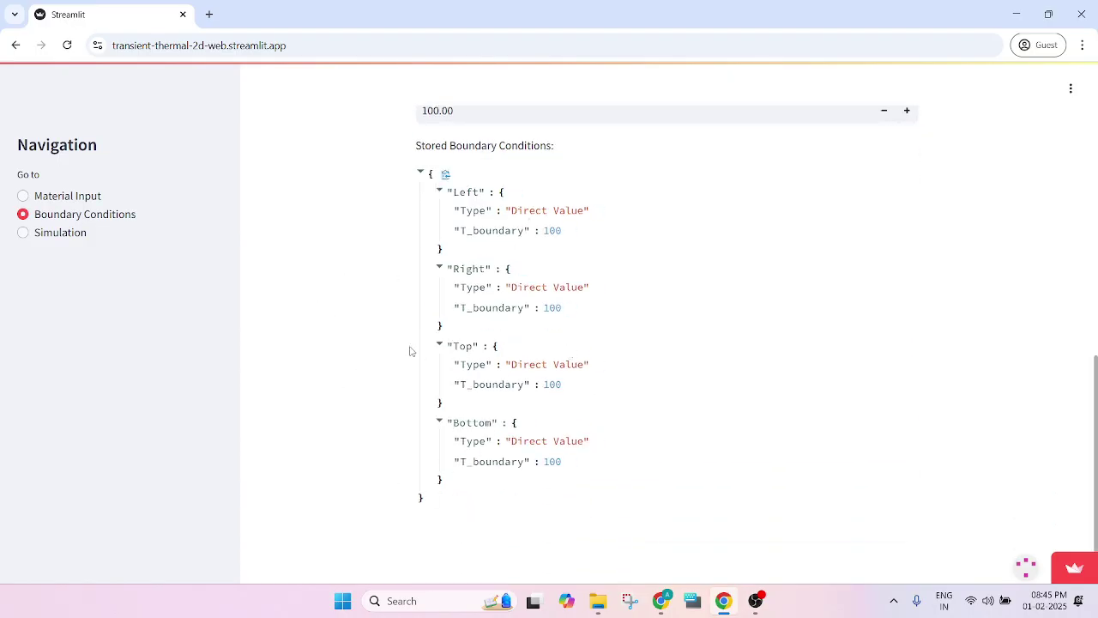
# - Go to the Simulation page, initialize the model and run the simulation
pyautogui.click(60, 237)
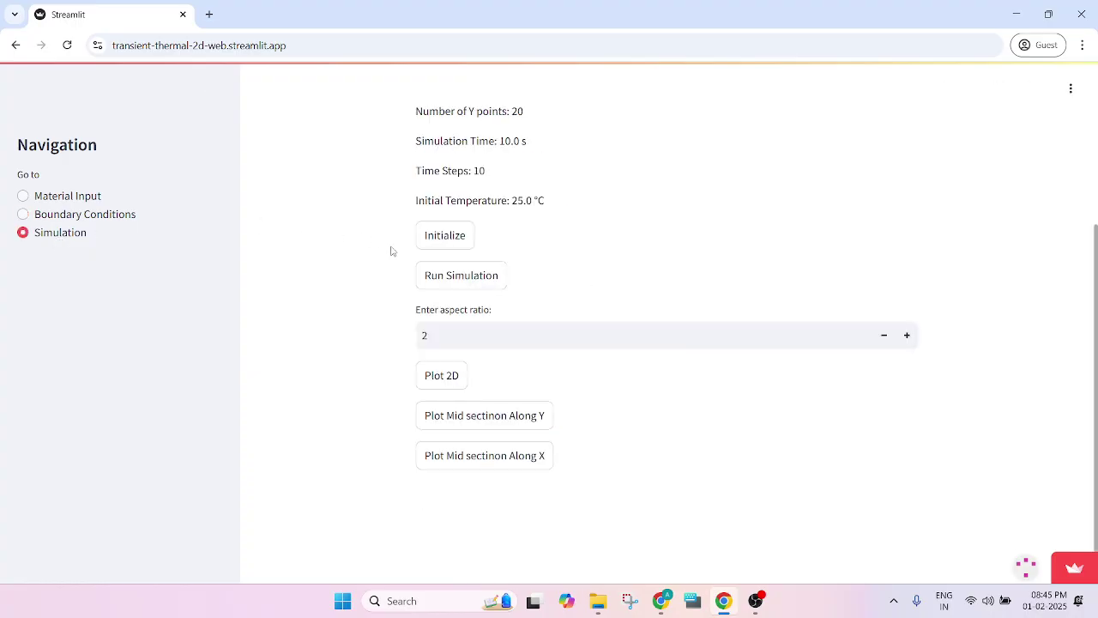
pyautogui.scroll(3, 390, 252)
pyautogui.scroll(-1, 429, 343)
pyautogui.click(443, 400)
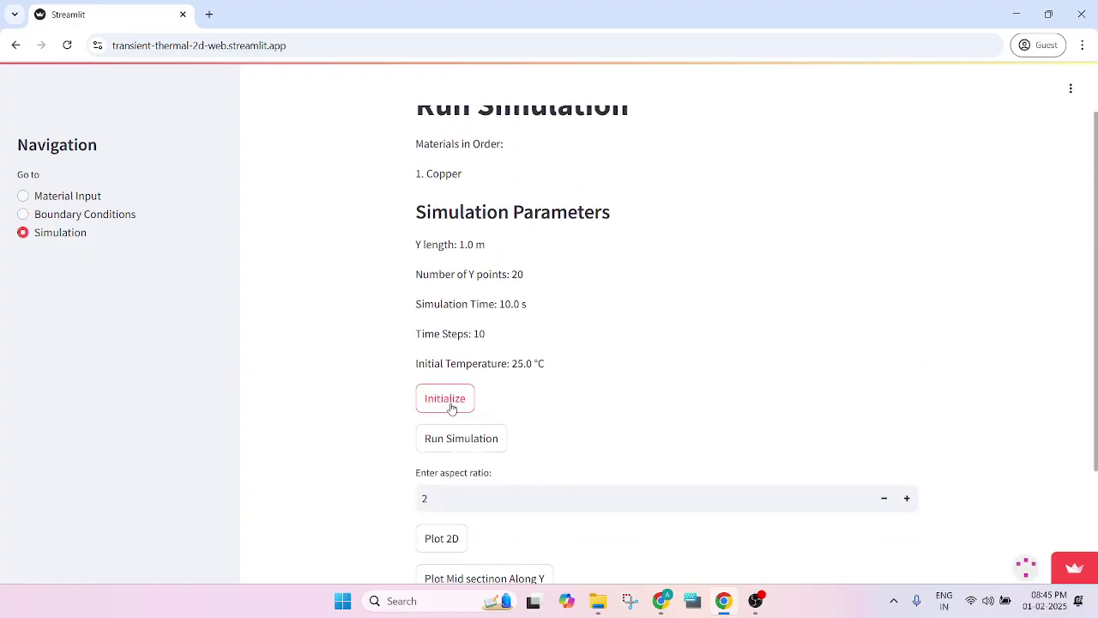
pyautogui.scroll(-1, 309, 352)
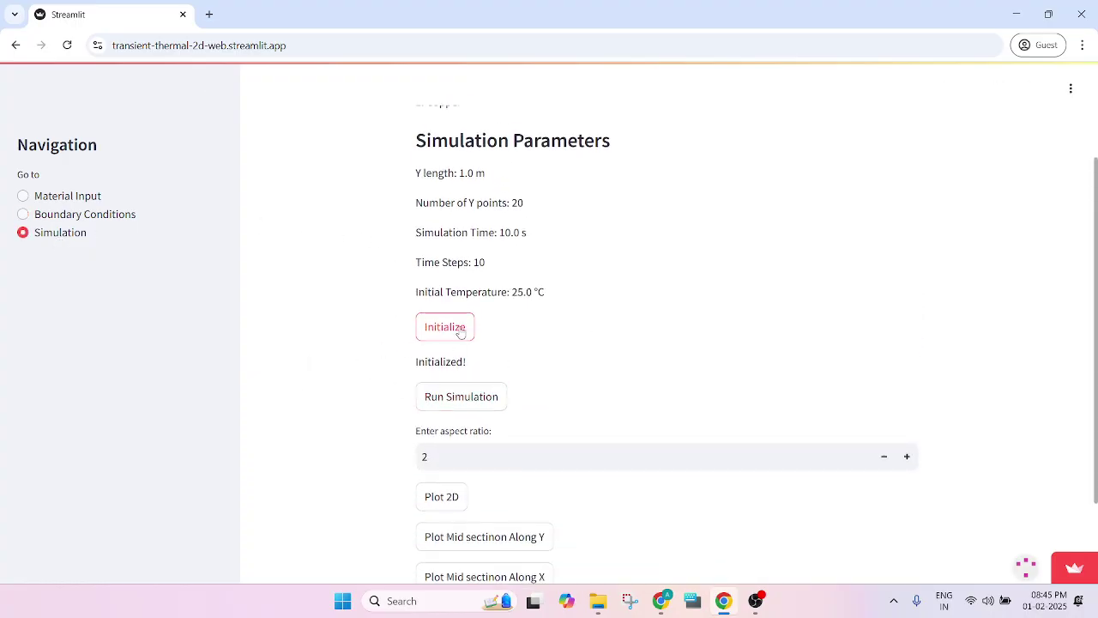
pyautogui.scroll(-1, 493, 400)
pyautogui.click(487, 333)
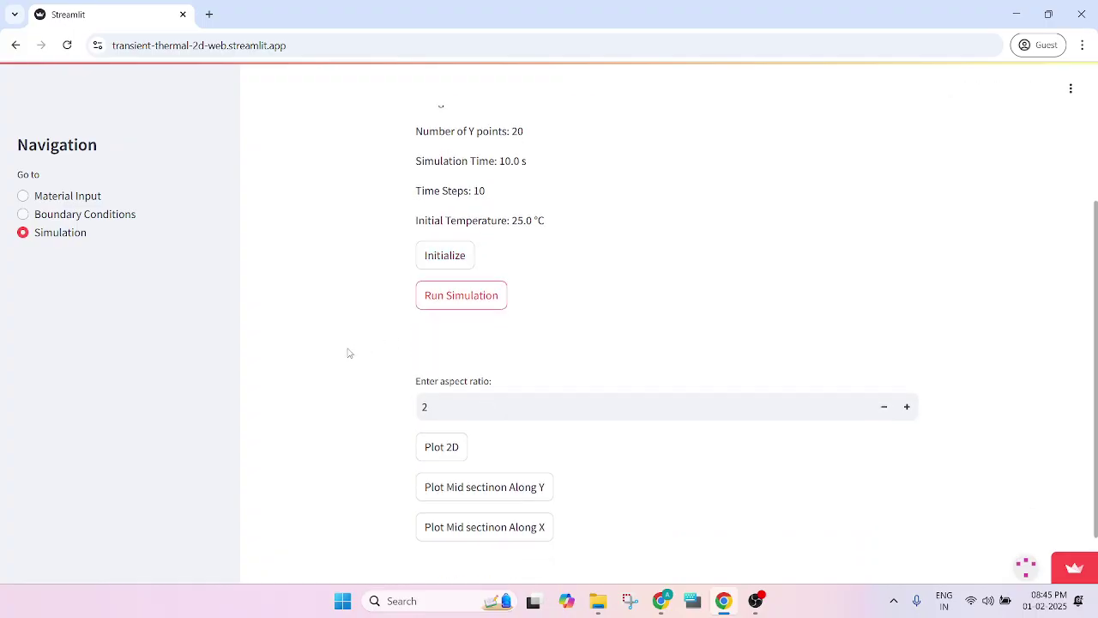
# - Set the aspect ratio to 1 and generate the 2D temperature plot
pyautogui.scroll(-1, 339, 354)
pyautogui.moveTo(461, 346); pyautogui.dragTo(414, 347)
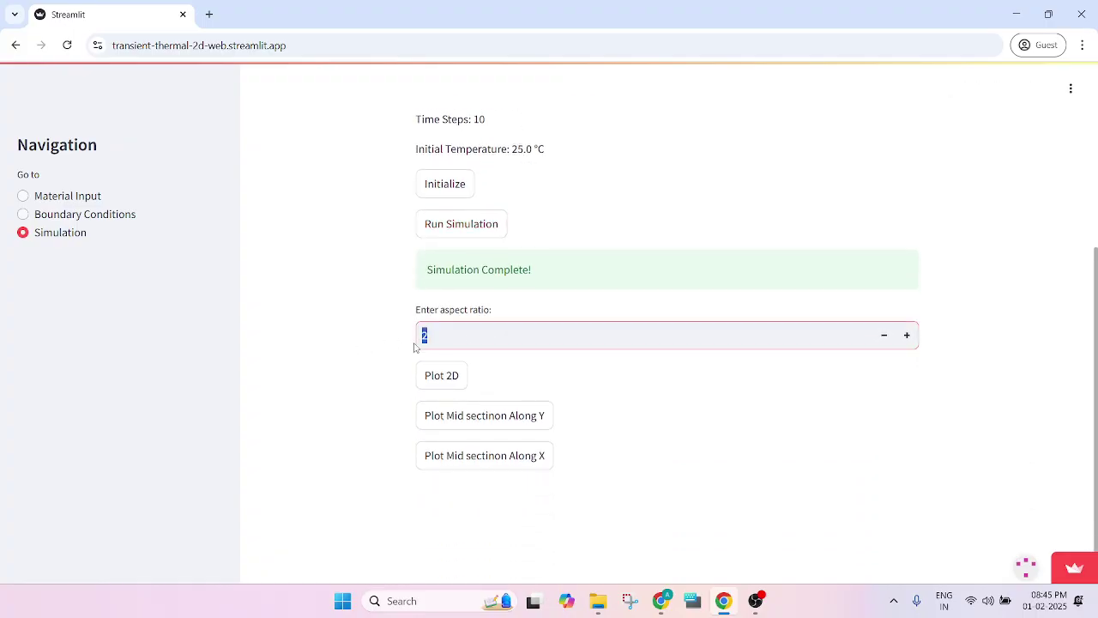
pyautogui.write('2')
pyautogui.press('BackSpace')
pyautogui.write('1')
pyautogui.click(453, 378)
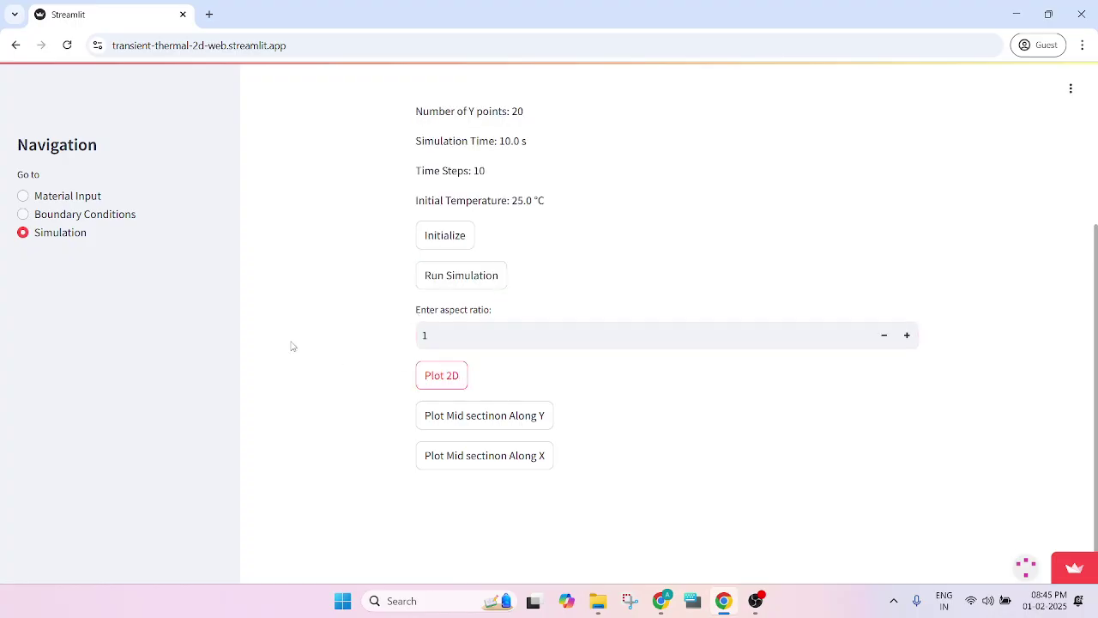
pyautogui.scroll(-2, 318, 323)
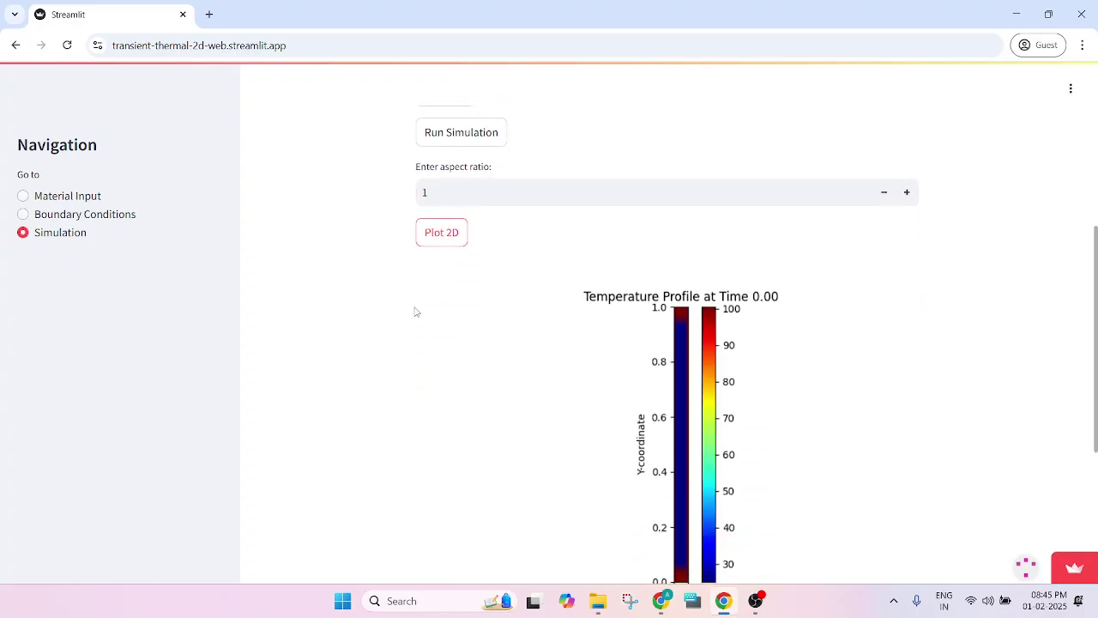
# - Review the 2D temperature plot, then return to the Material Input page and set the y length to 0.1 m
pyautogui.scroll(-4, 628, 424)
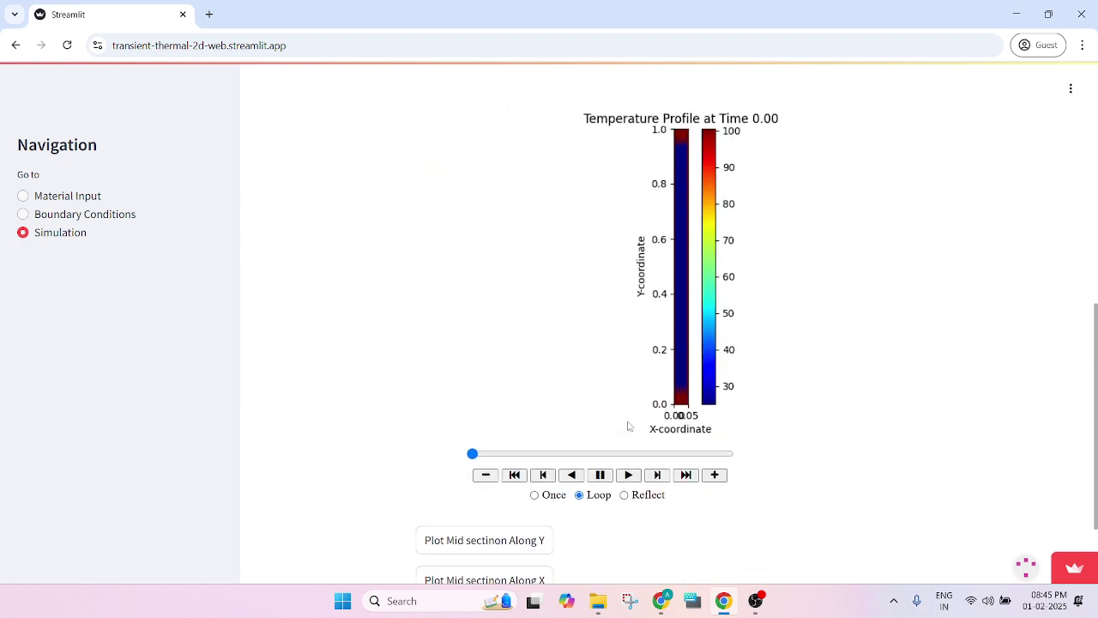
pyautogui.scroll(6, 628, 424)
pyautogui.scroll(-4, 629, 424)
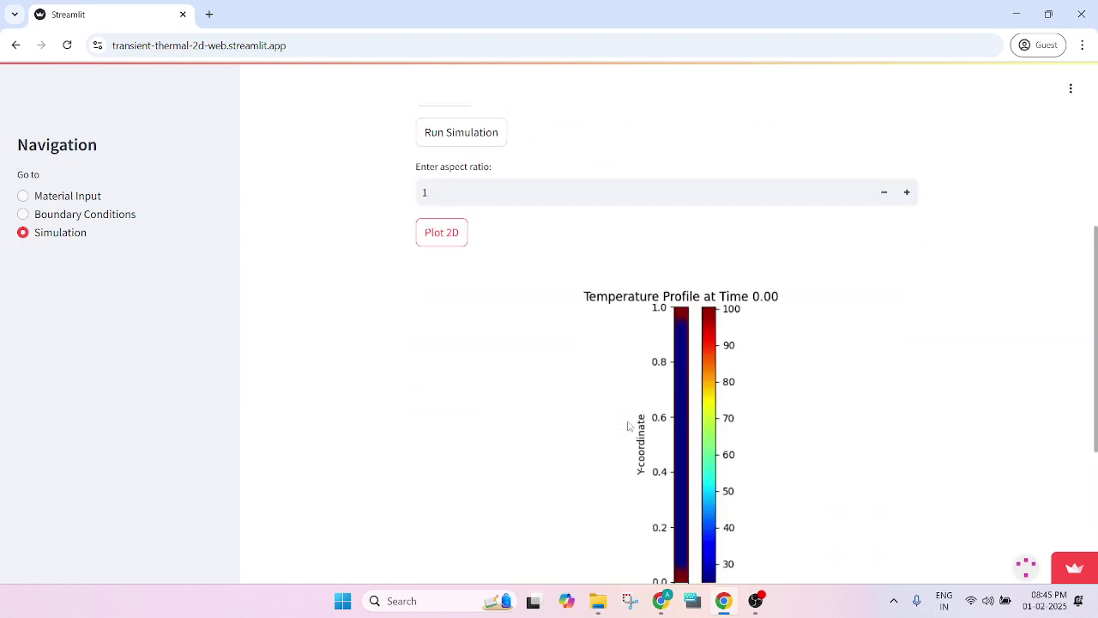
pyautogui.scroll(-3, 628, 425)
pyautogui.scroll(1, 420, 326)
pyautogui.click(89, 197)
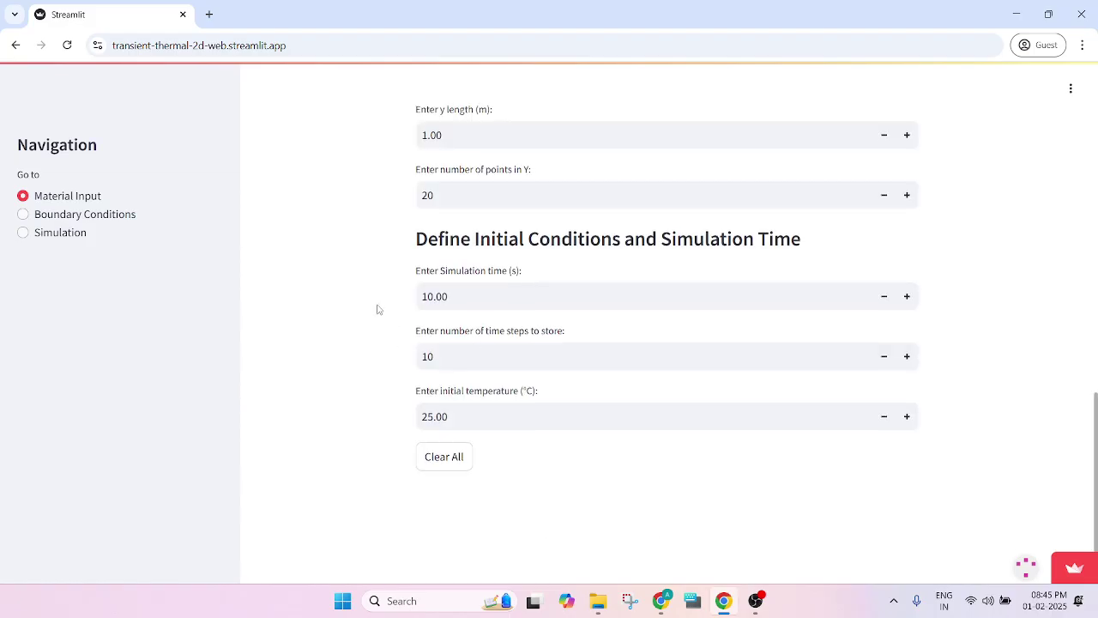
pyautogui.scroll(2, 377, 309)
pyautogui.moveTo(427, 277); pyautogui.dragTo(487, 282)
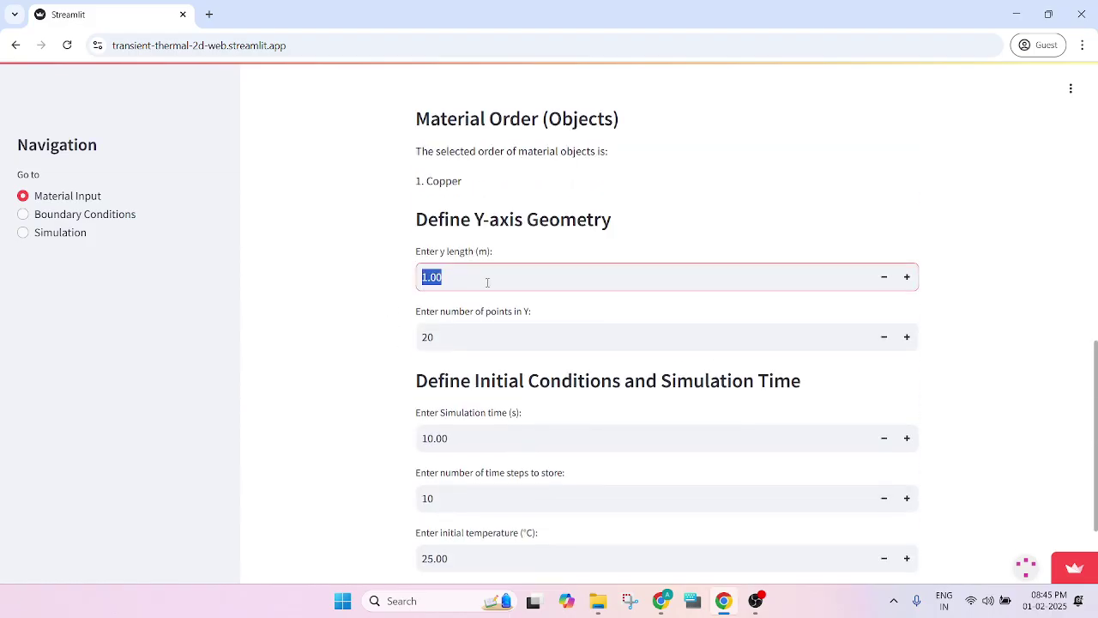
pyautogui.write('0')
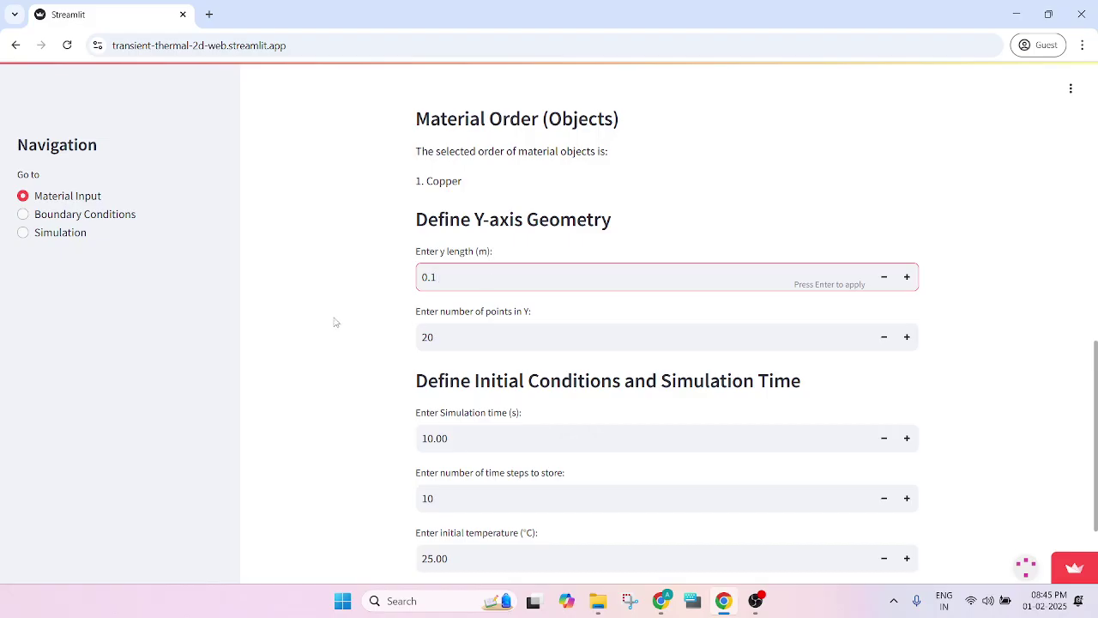
pyautogui.write('.1')
pyautogui.press('Return')
pyautogui.scroll(-1, 404, 275)
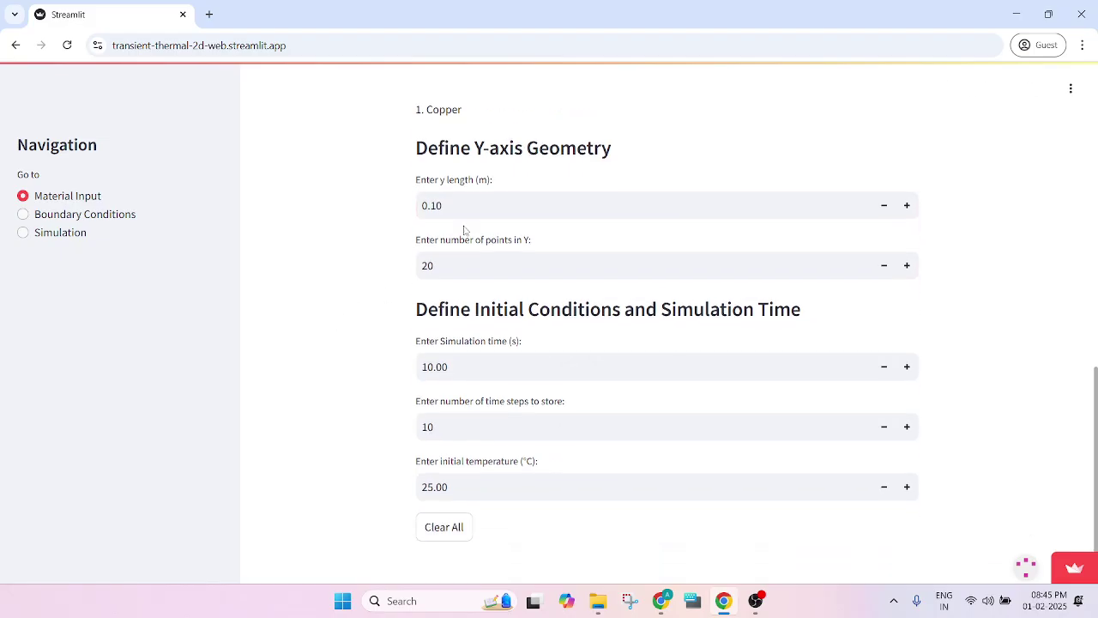
# - Go to the Simulation page, initialize the model with the new y length and run the simulation
pyautogui.click(83, 219)
pyautogui.click(80, 236)
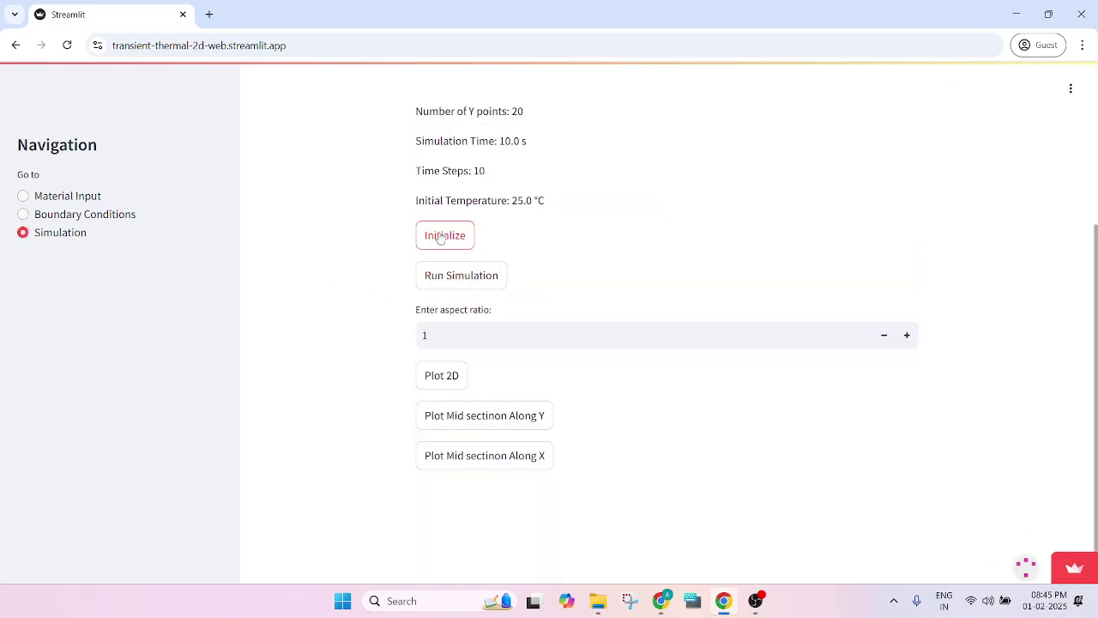
pyautogui.click(440, 237)
pyautogui.click(447, 309)
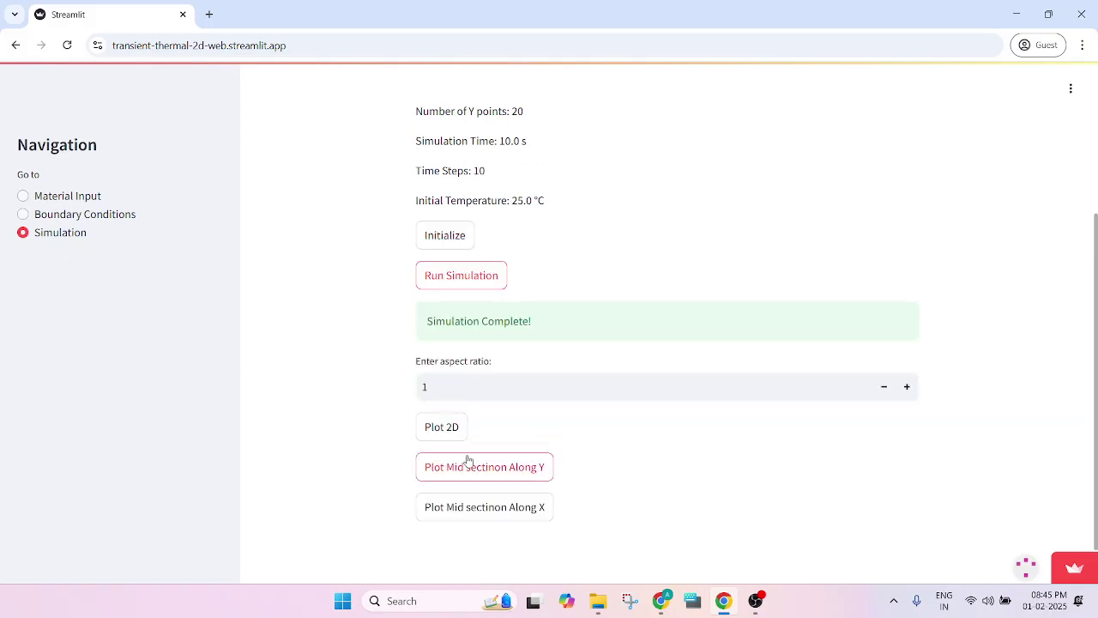
# - Generate the 2D temperature plot with aspect ratio 1 and examine the temperature profile and its time slider
pyautogui.click(449, 428)
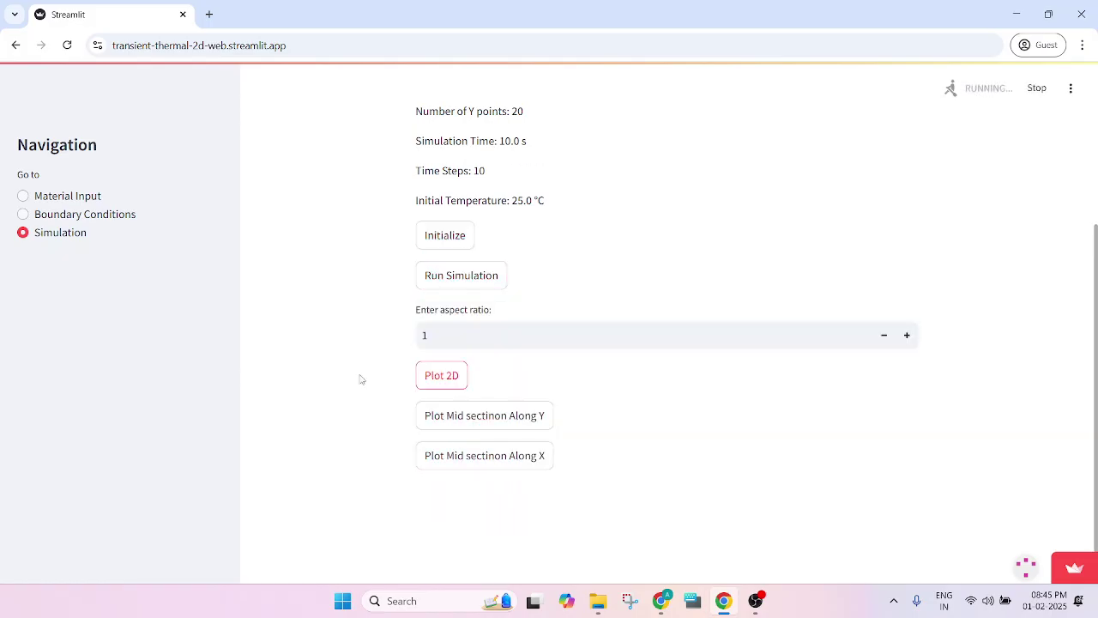
pyautogui.scroll(-3, 356, 366)
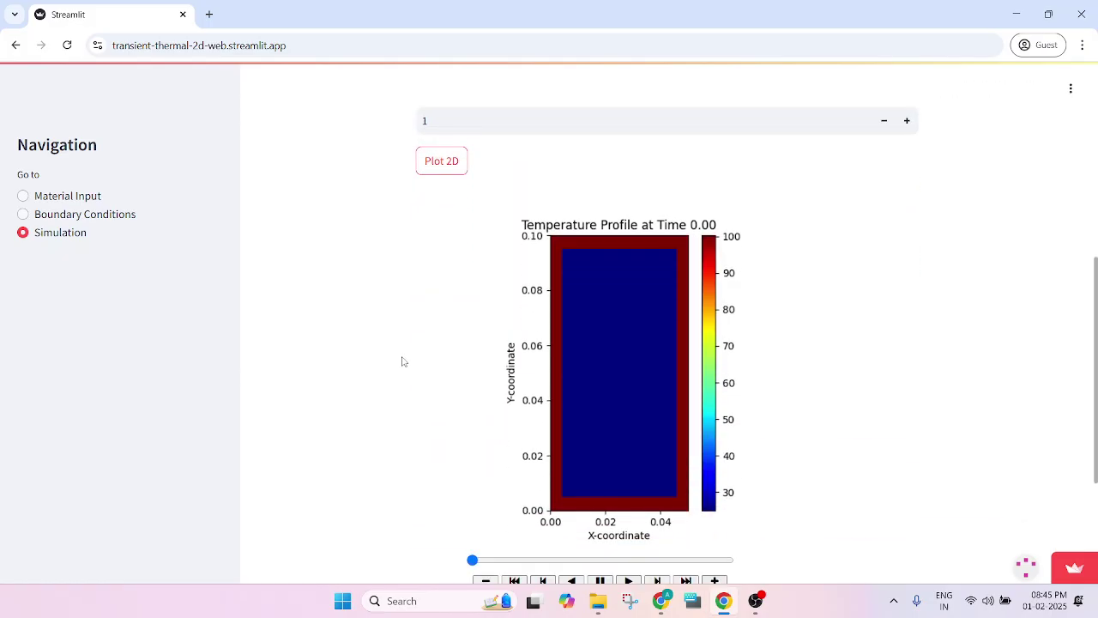
pyautogui.scroll(-1, 402, 362)
pyautogui.scroll(1, 402, 361)
pyautogui.scroll(-1, 430, 480)
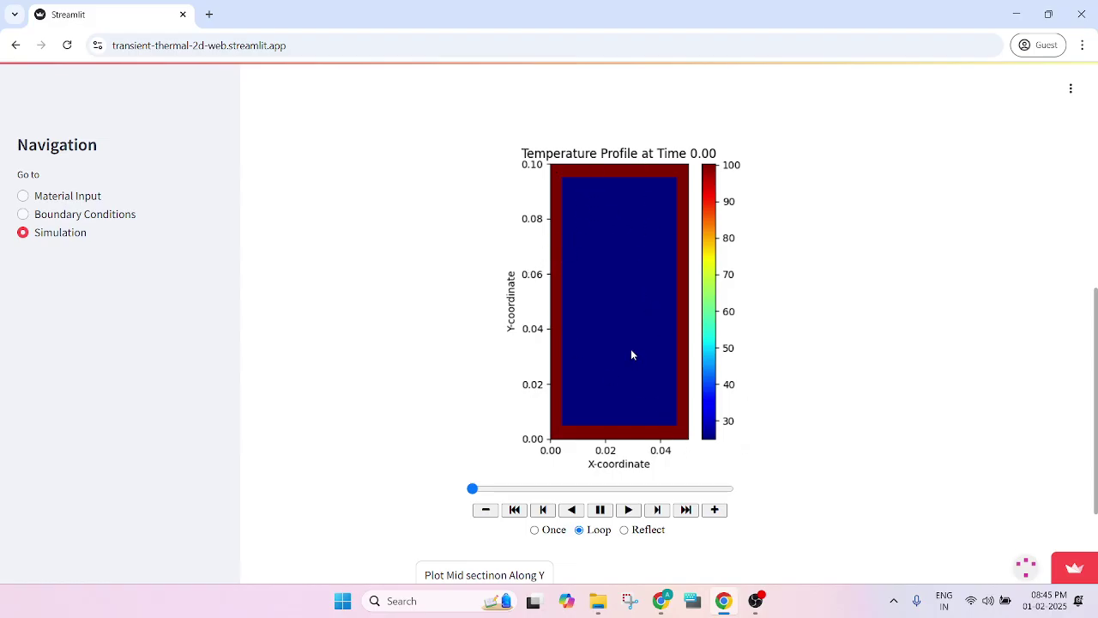
pyautogui.moveTo(464, 488)
pyautogui.mouseDown()
pyautogui.moveTo(707, 490)
pyautogui.moveTo(446, 484)
pyautogui.mouseUp()
pyautogui.scroll(-2, 429, 476)
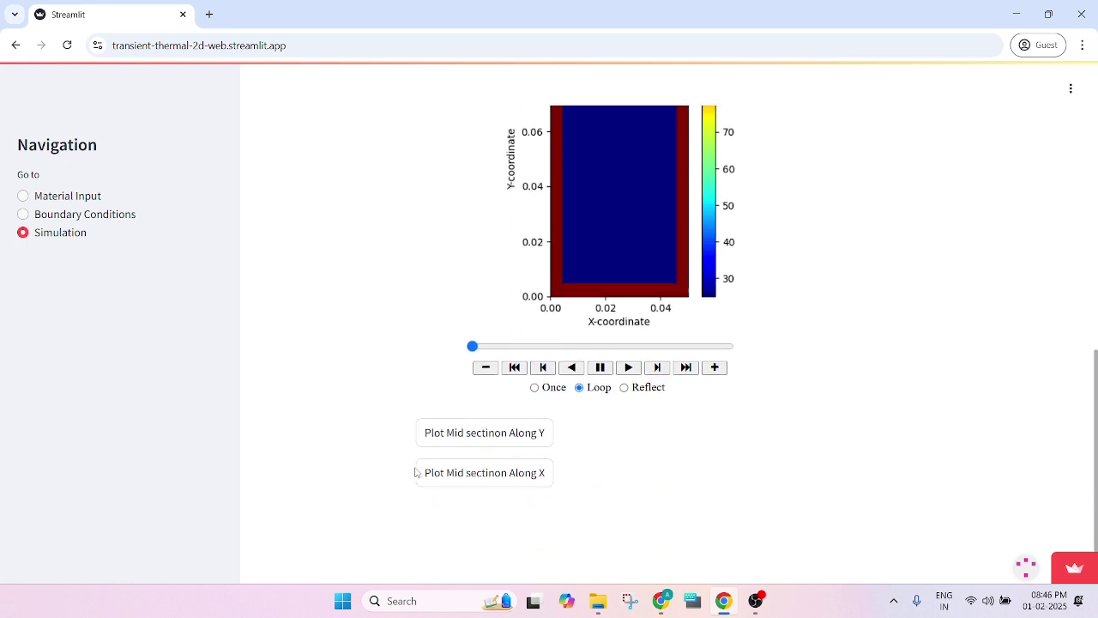
# - Plot the mid-section temperature curves along Y and along X, and examine their evolution over time
pyautogui.click(485, 434)
pyautogui.scroll(-3, 439, 444)
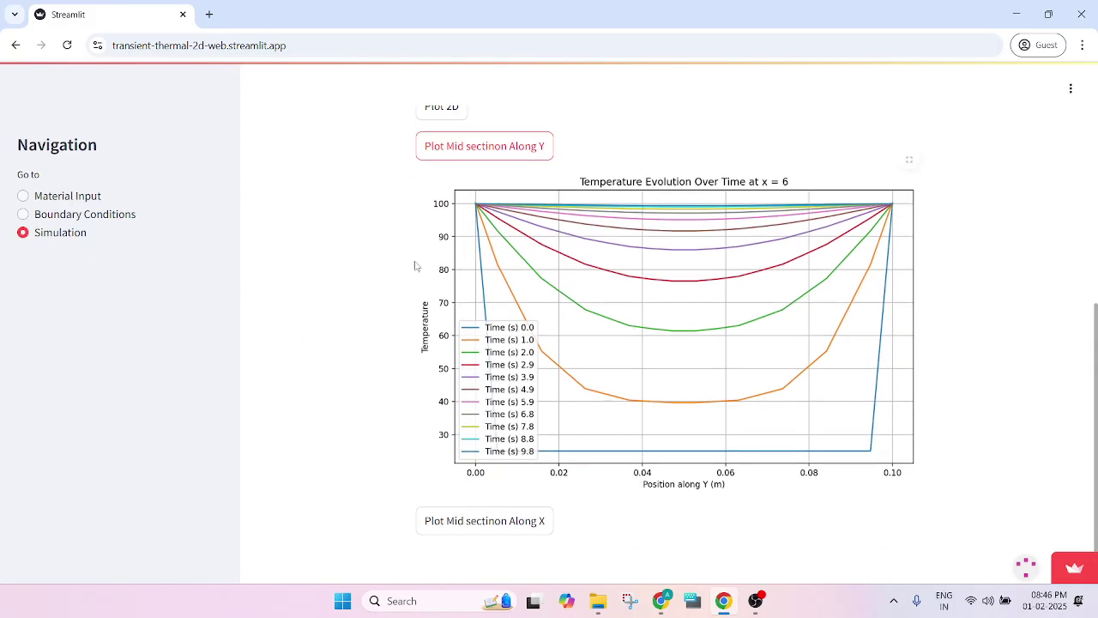
pyautogui.click(472, 521)
pyautogui.scroll(-4, 303, 392)
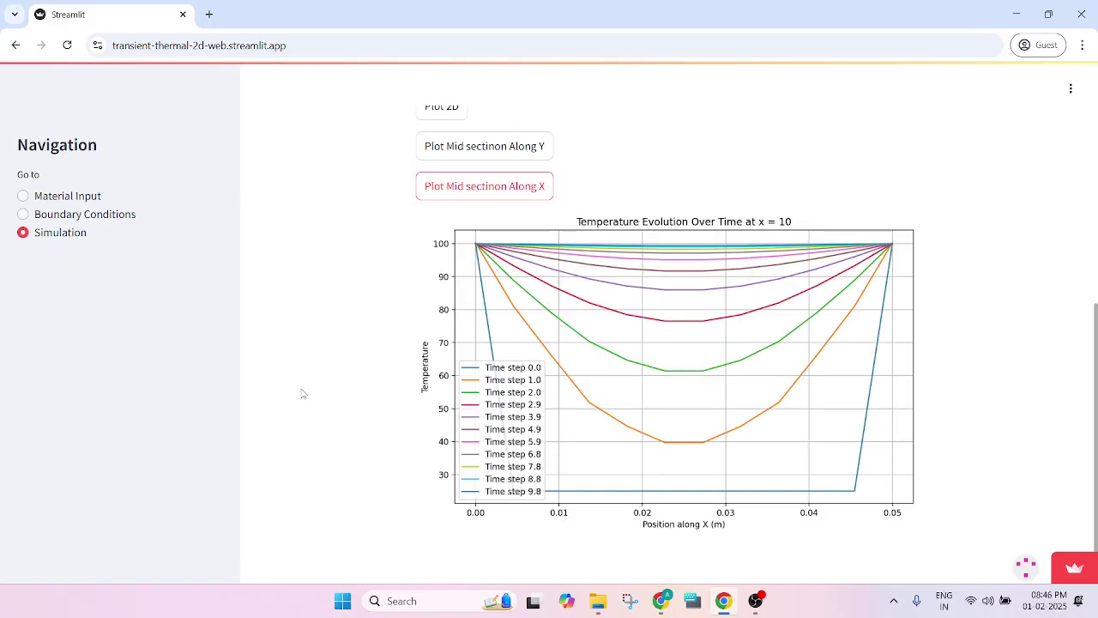
pyautogui.scroll(2, 429, 343)
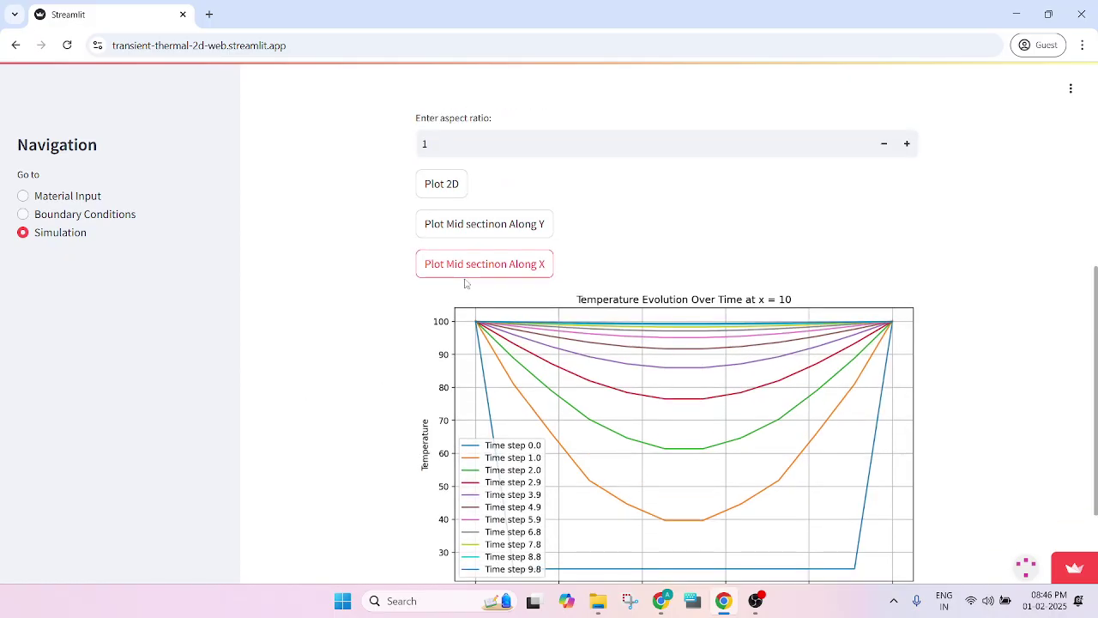
pyautogui.click(503, 272)
# - On the Material Input page, add a second material named M2 with a thermal conductivity of 150 W/mK
pyautogui.click(60, 195)
pyautogui.scroll(5, 350, 356)
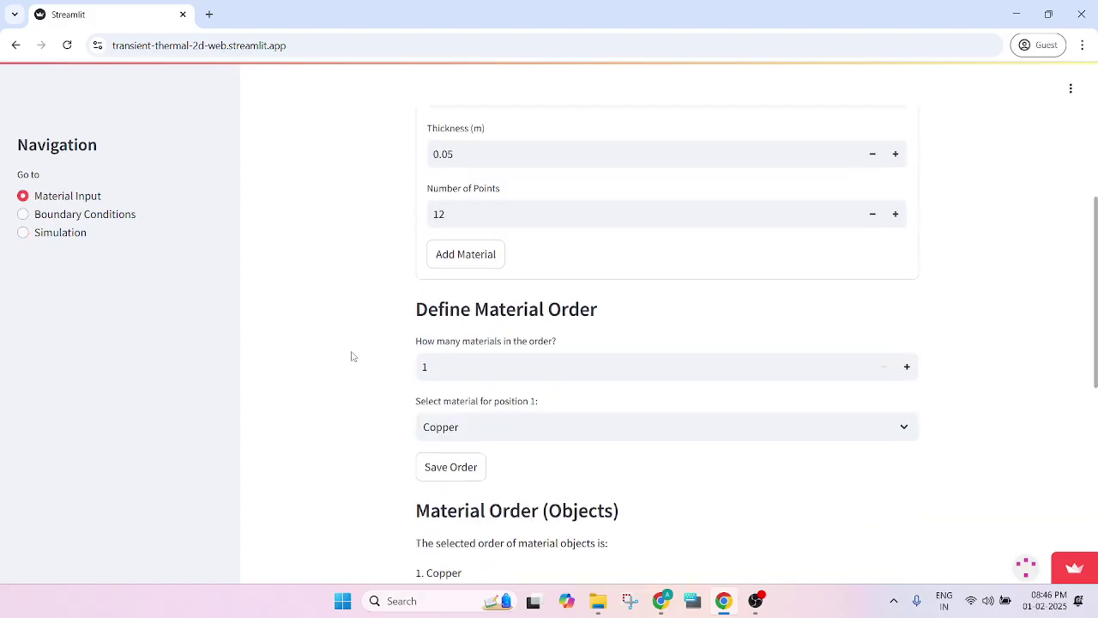
pyautogui.scroll(-1, 357, 356)
pyautogui.click(498, 209)
pyautogui.moveTo(498, 209); pyautogui.dragTo(447, 207)
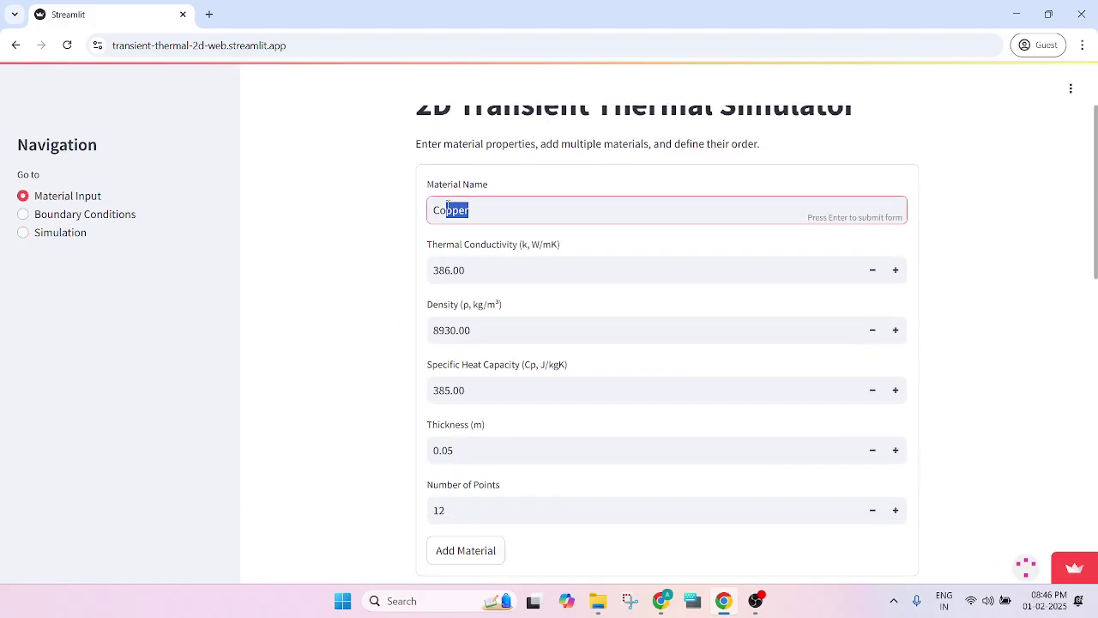
pyautogui.press('BackSpace')
pyautogui.press('Tab')
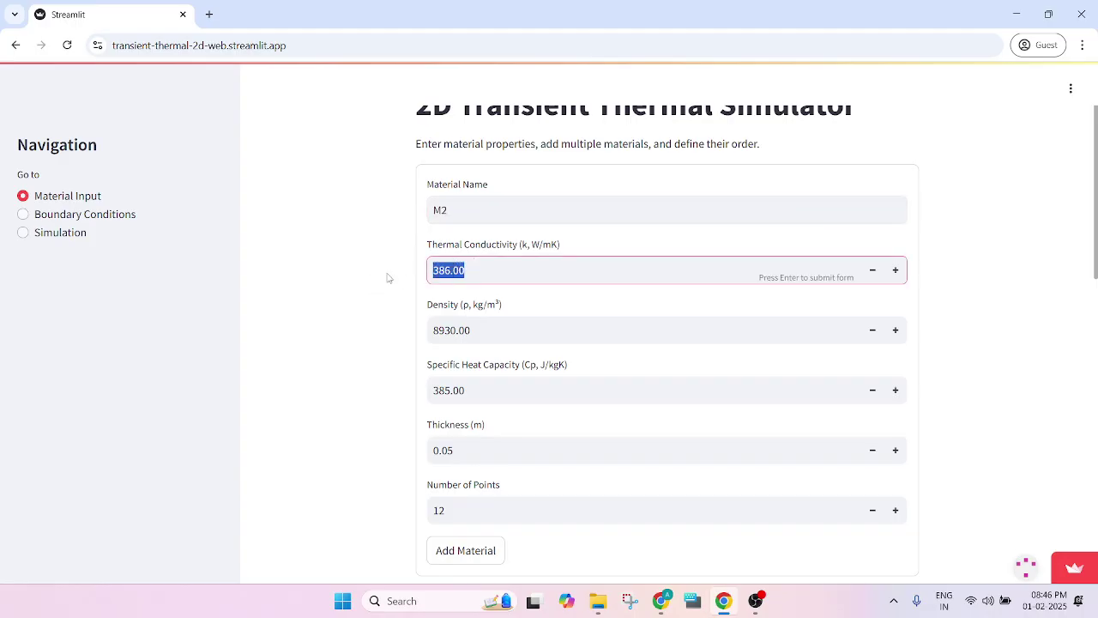
pyautogui.write('150')
pyautogui.press('Return')
pyautogui.scroll(-3, 341, 315)
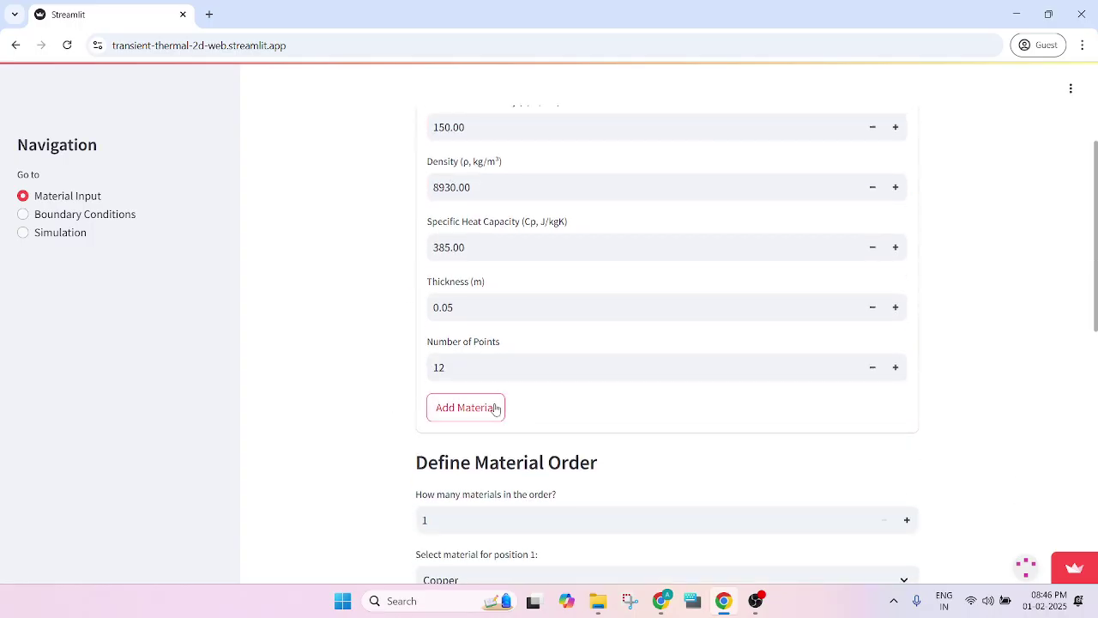
pyautogui.click(495, 409)
# - Set the number of materials in the order to 2, with Copper in position 1 and M2 in position 2
pyautogui.scroll(-3, 320, 412)
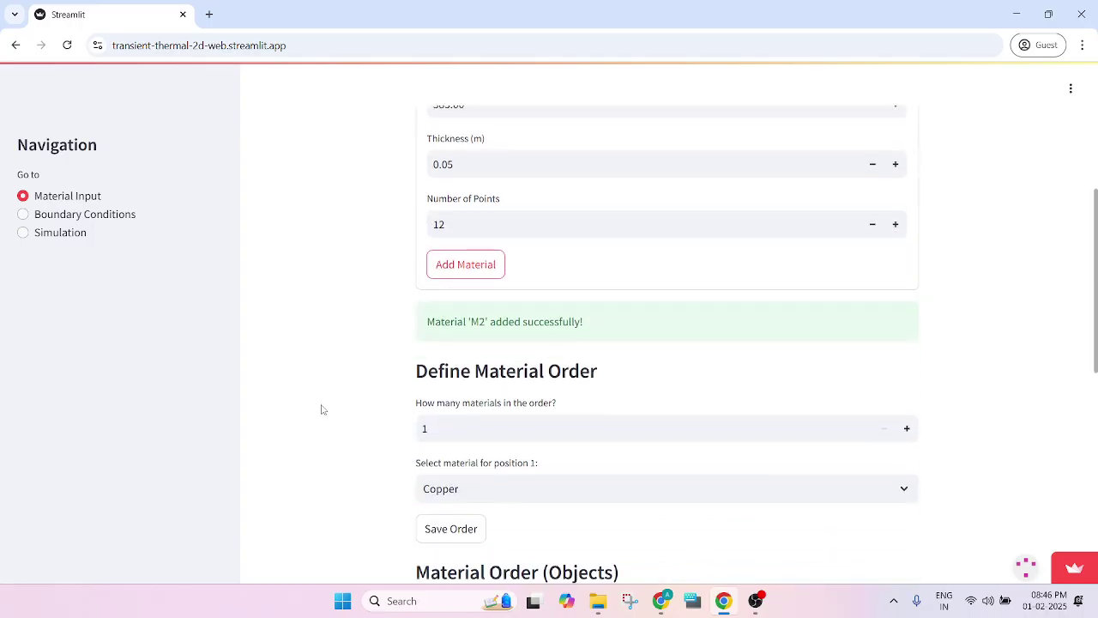
pyautogui.scroll(-2, 322, 410)
pyautogui.click(904, 355)
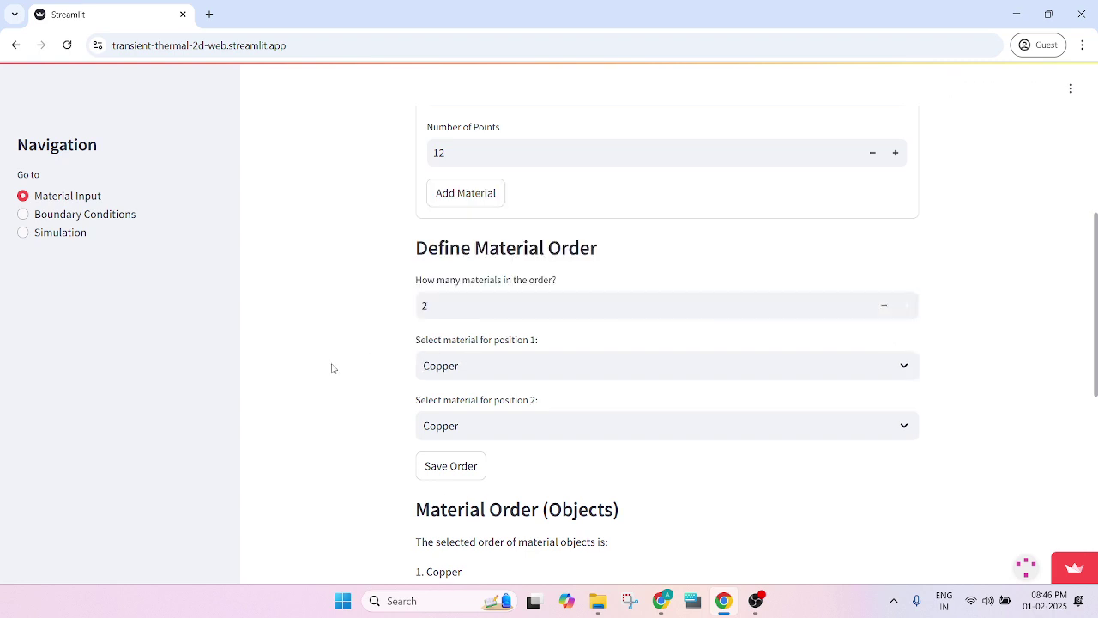
pyautogui.click(550, 371)
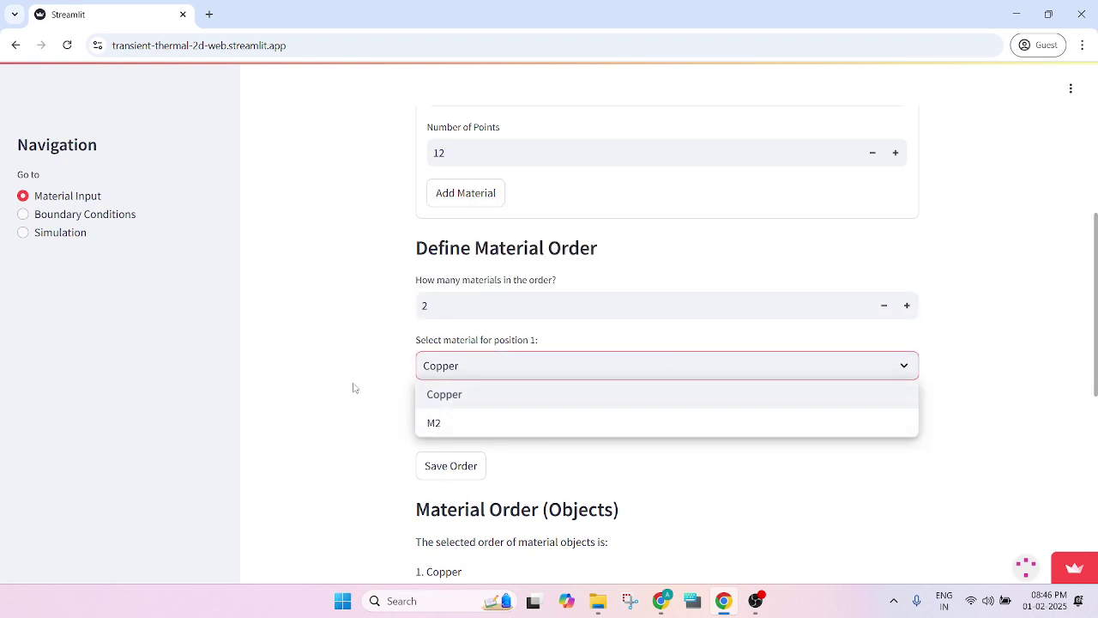
pyautogui.click(509, 390)
pyautogui.click(575, 426)
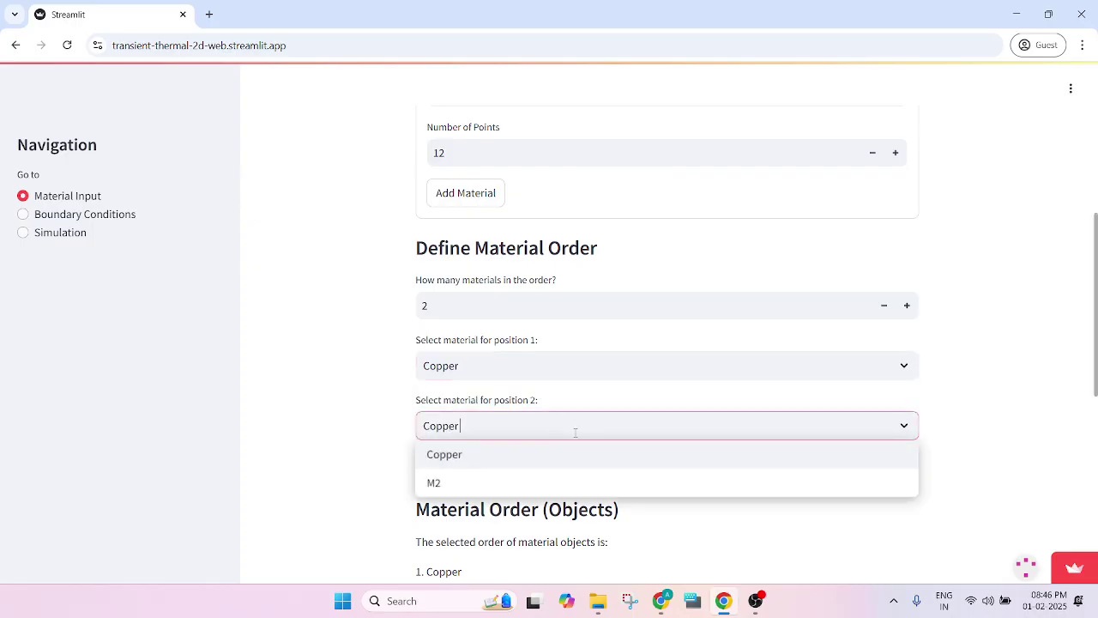
pyautogui.click(477, 482)
pyautogui.scroll(-1, 352, 377)
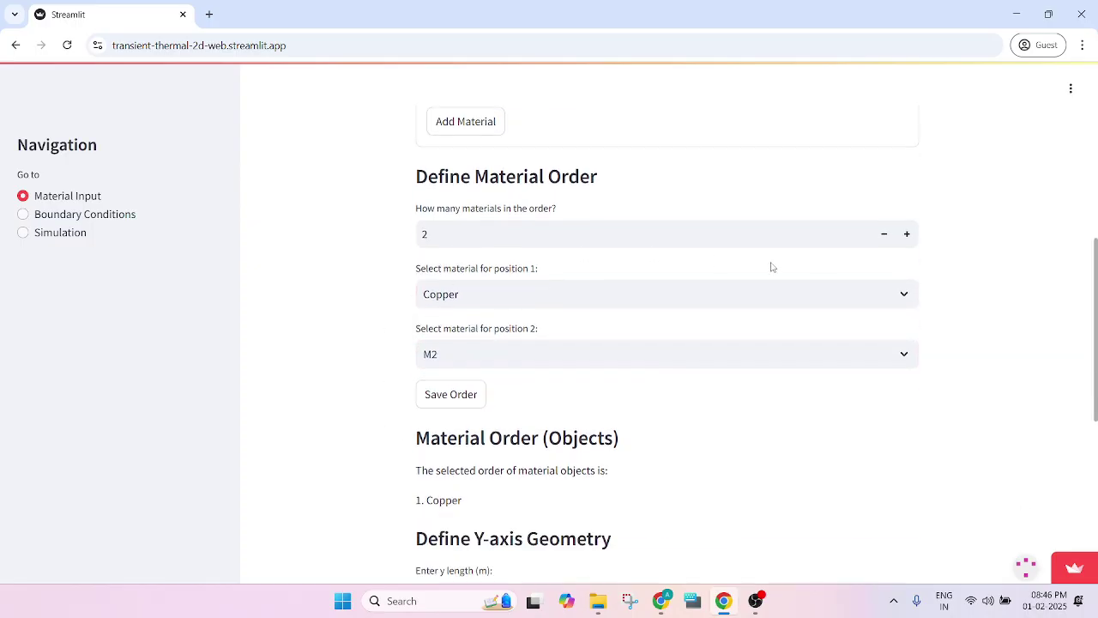
# - Increase the material order to 3 layers with Copper in position 3, and save the order
pyautogui.click(907, 234)
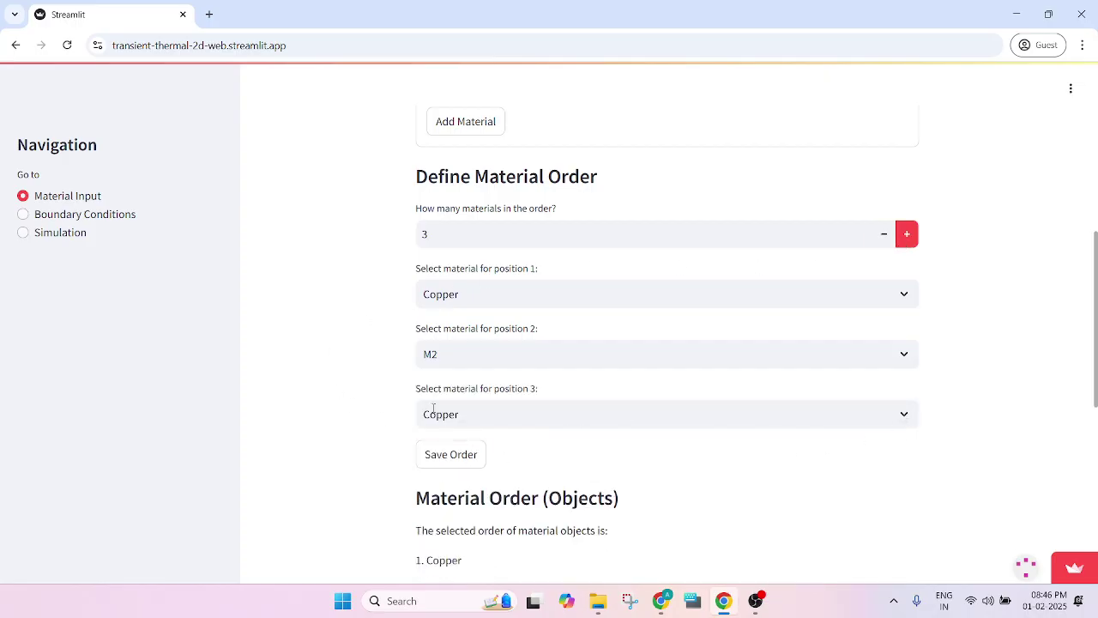
pyautogui.click(696, 417)
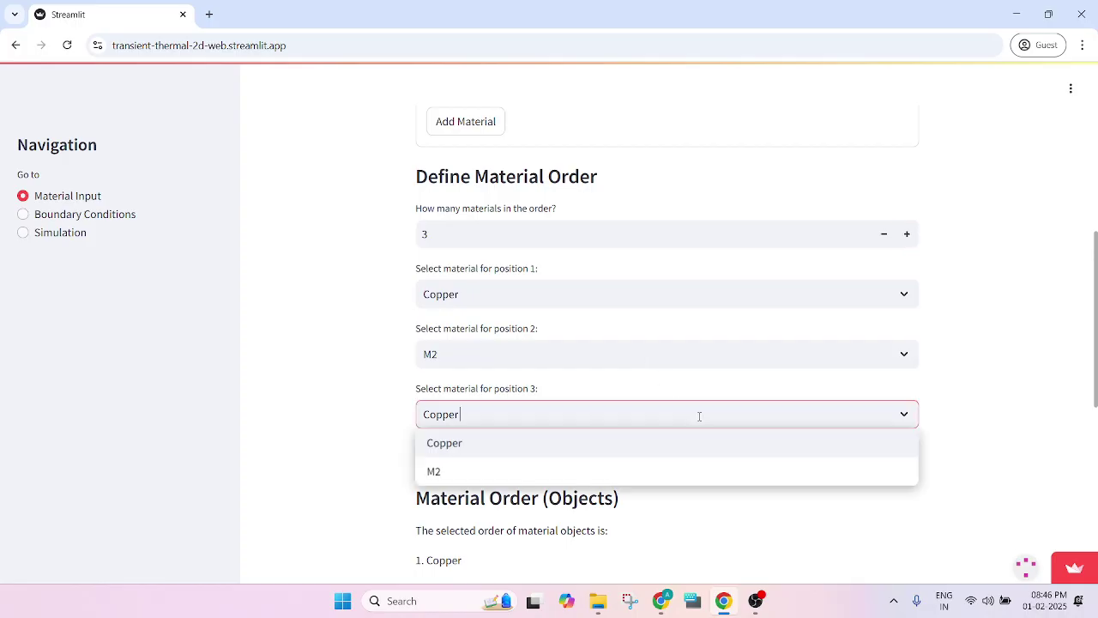
pyautogui.click(394, 453)
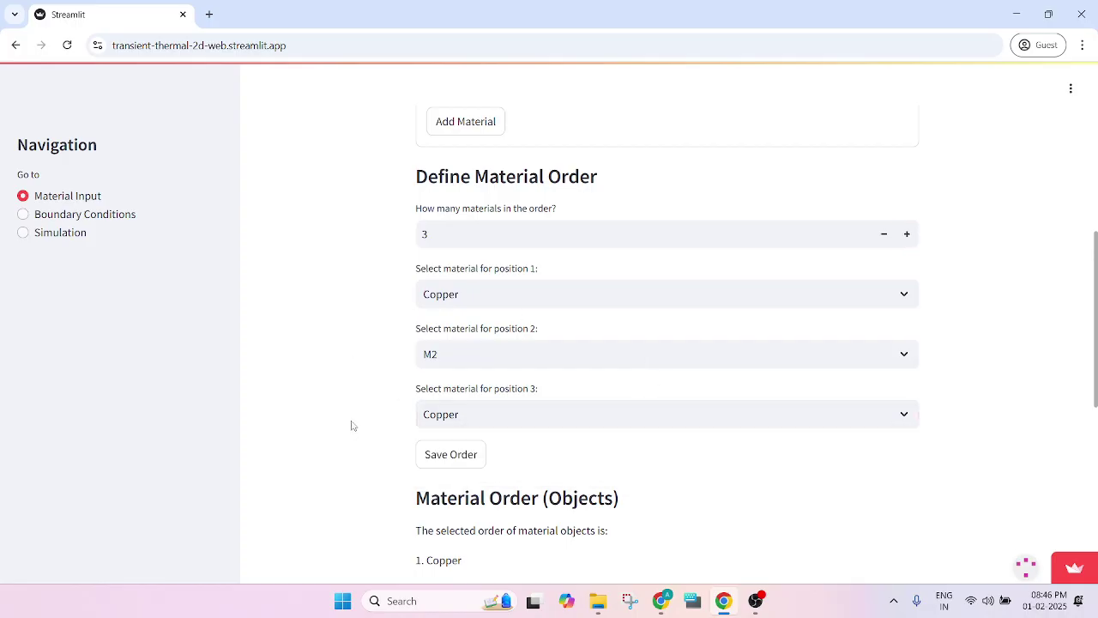
pyautogui.scroll(-2, 411, 412)
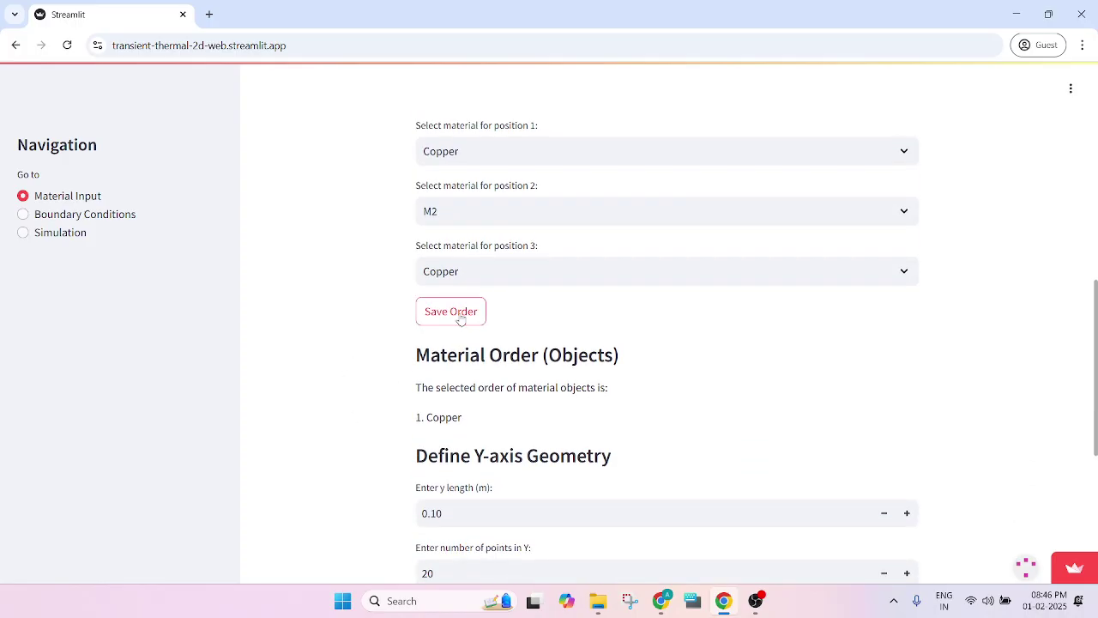
pyautogui.click(452, 310)
pyautogui.scroll(-3, 376, 370)
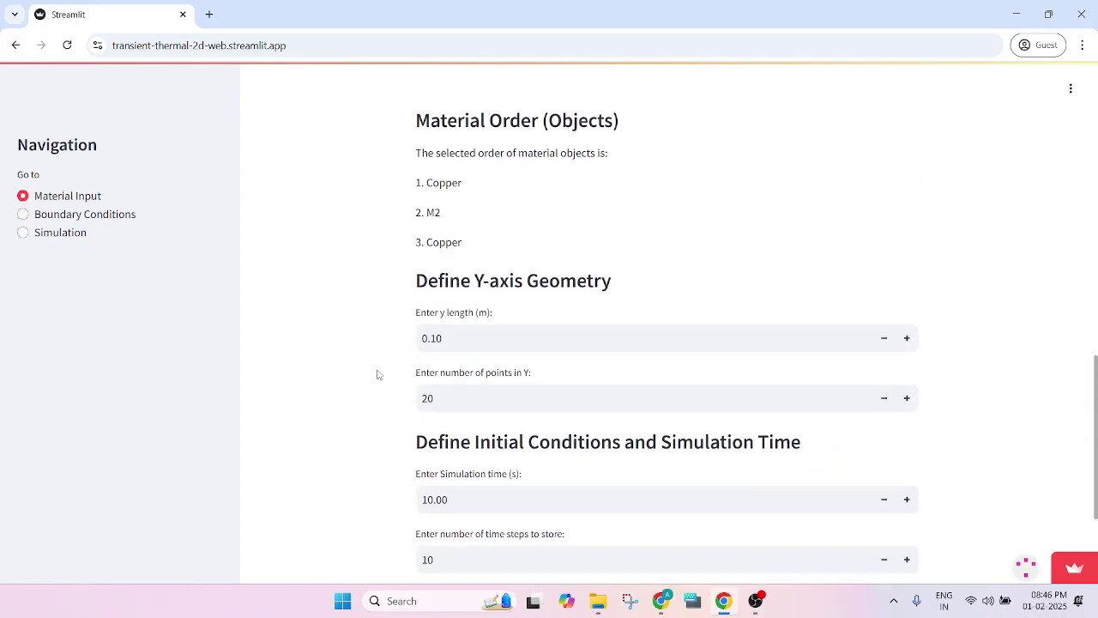
# - Set the number of points in Y to 30
pyautogui.moveTo(453, 397); pyautogui.dragTo(410, 405)
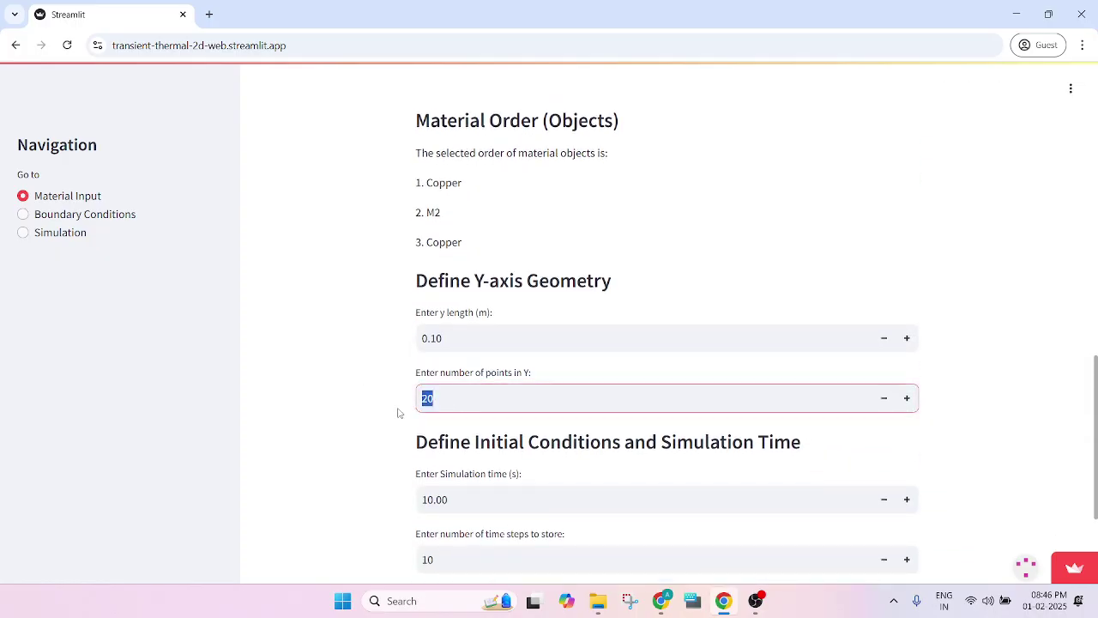
pyautogui.write('0')
pyautogui.click(380, 412)
pyautogui.scroll(-1, 457, 335)
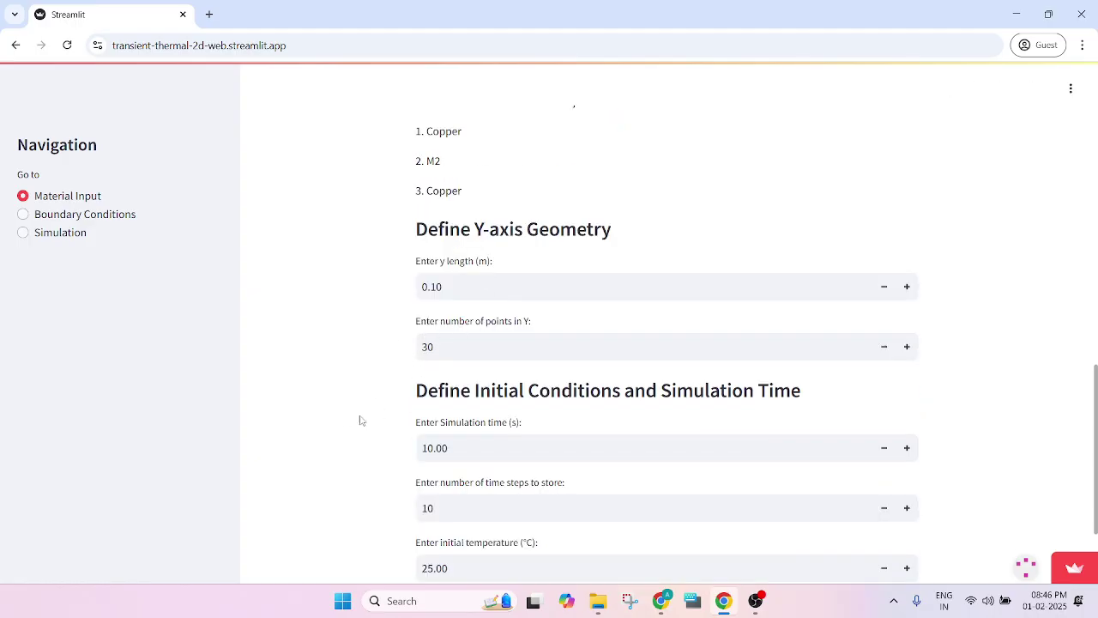
# - Set the simulation time to 20 s
pyautogui.scroll(-1, 377, 417)
pyautogui.doubleClick(429, 379)
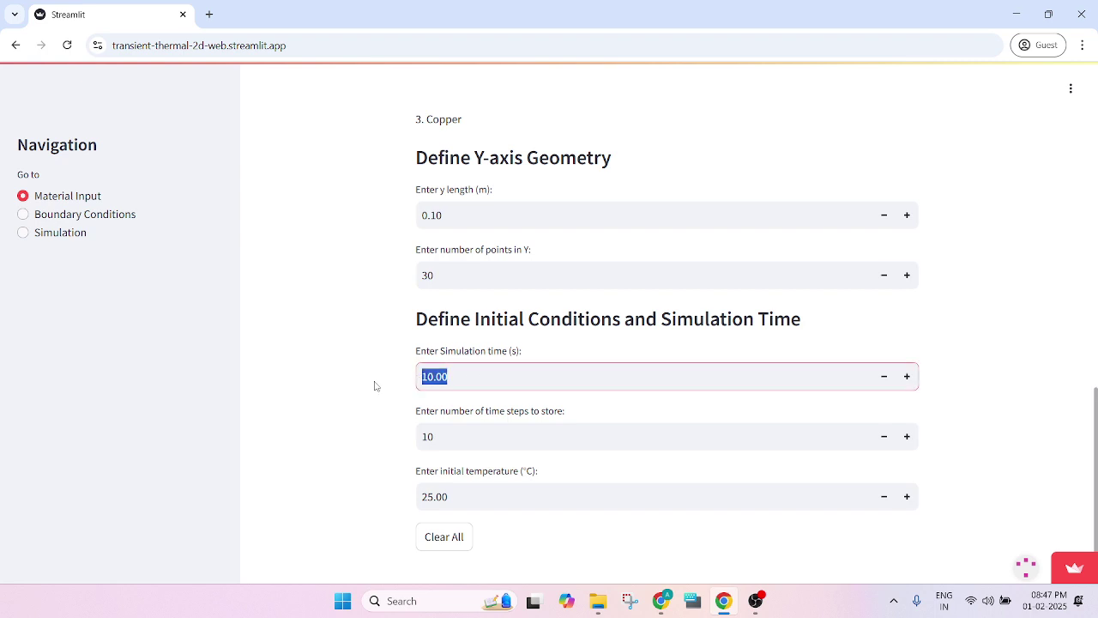
pyautogui.write('20')
pyautogui.press('Return')
pyautogui.click(352, 413)
pyautogui.scroll(-1, 348, 448)
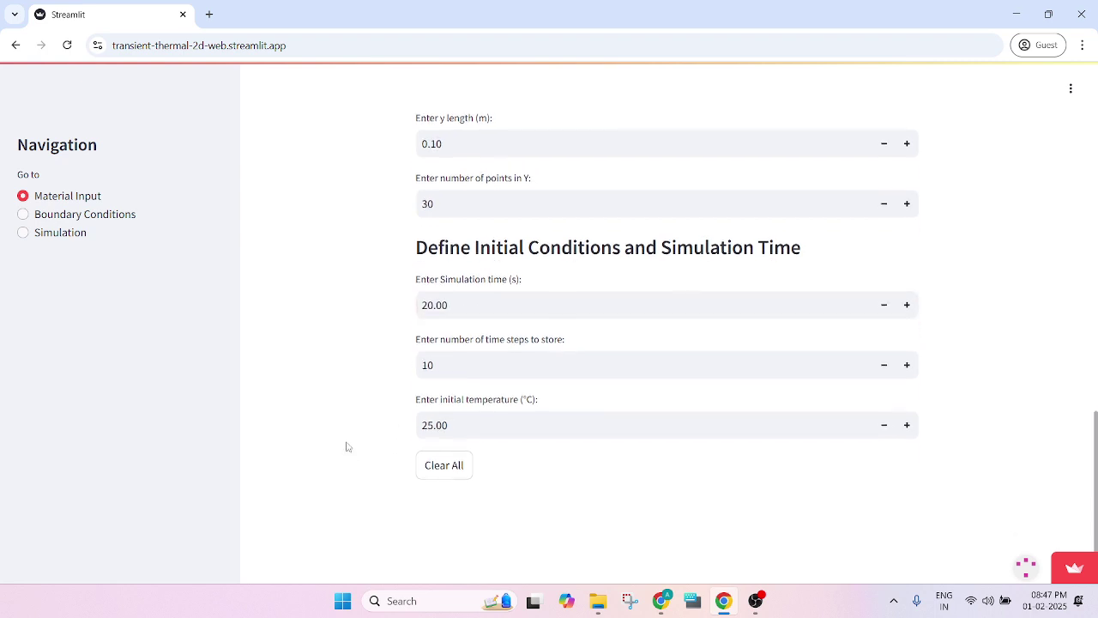
pyautogui.scroll(1, 344, 442)
# - Review the boundary conditions defined for the left, right, top and bottom edges of the plate
pyautogui.click(100, 216)
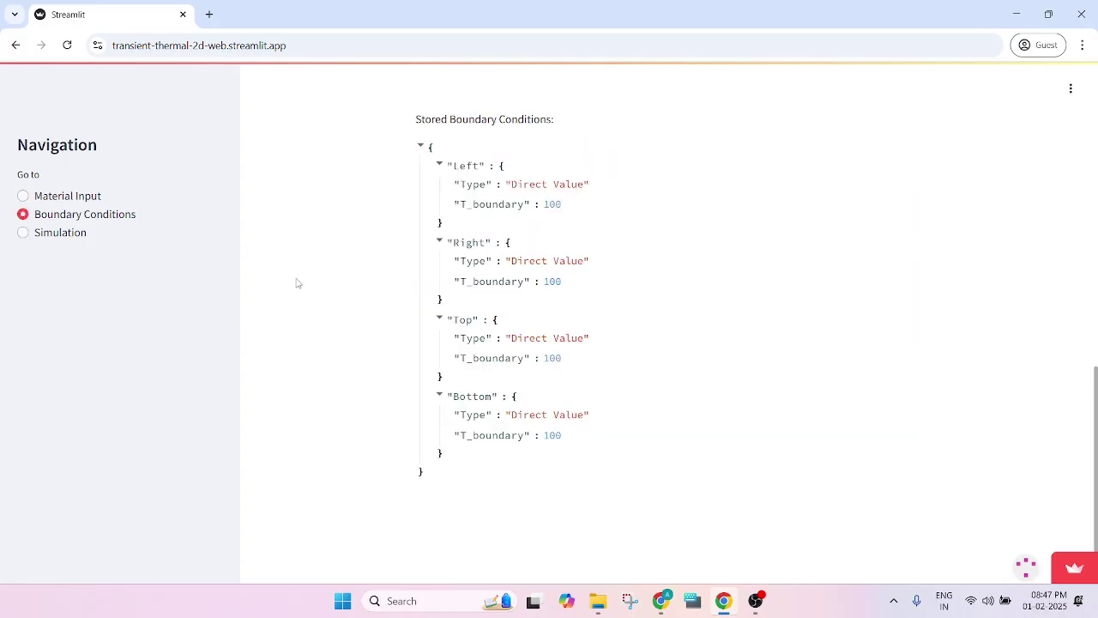
pyautogui.scroll(4, 297, 283)
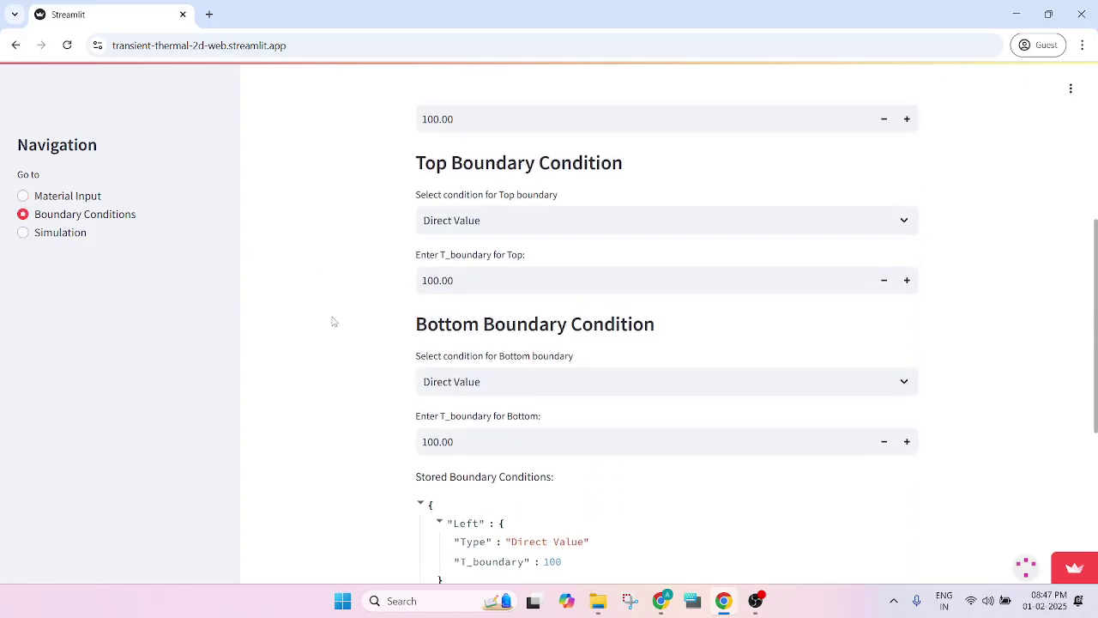
pyautogui.scroll(2, 334, 322)
pyautogui.scroll(3, 411, 246)
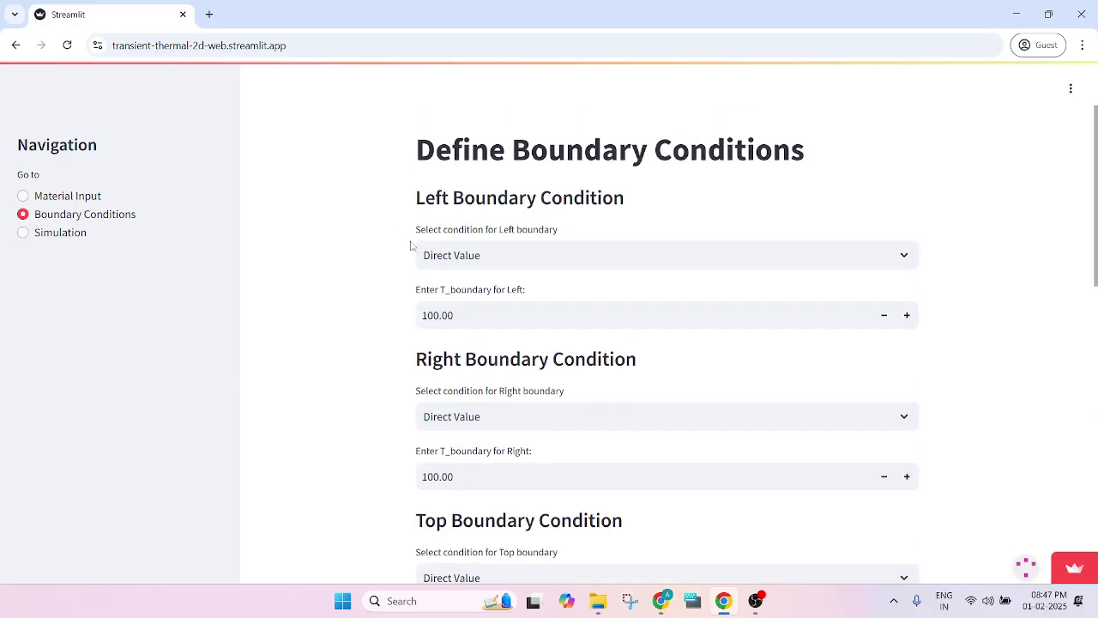
pyautogui.scroll(-1, 393, 343)
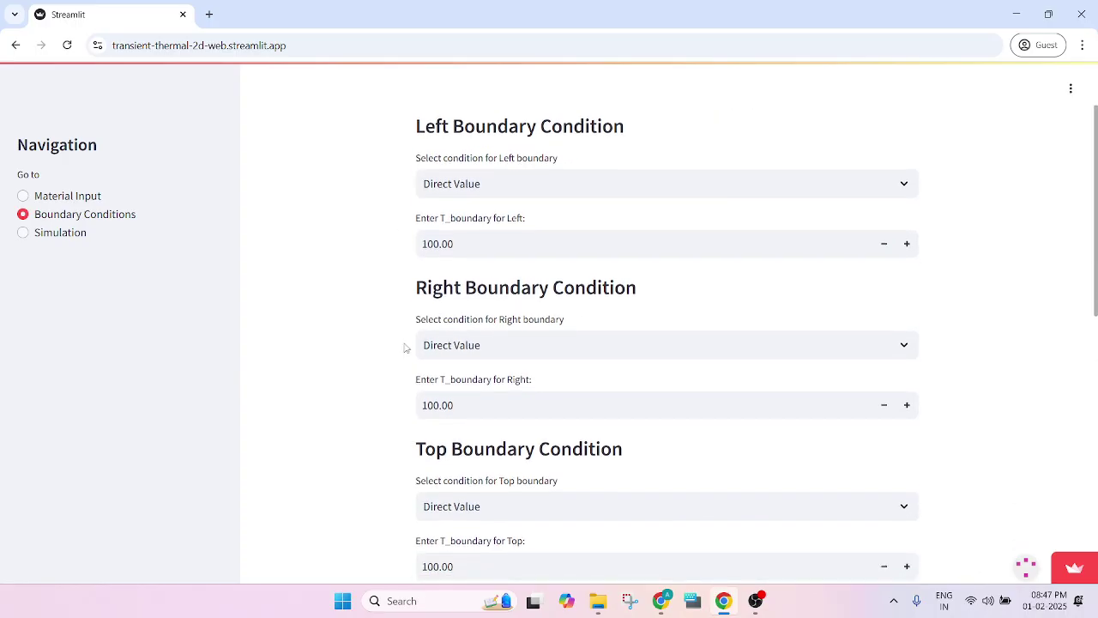
# - Initialize and run the simulation for the three-layer Copper-M2-Copper plate
pyautogui.click(72, 233)
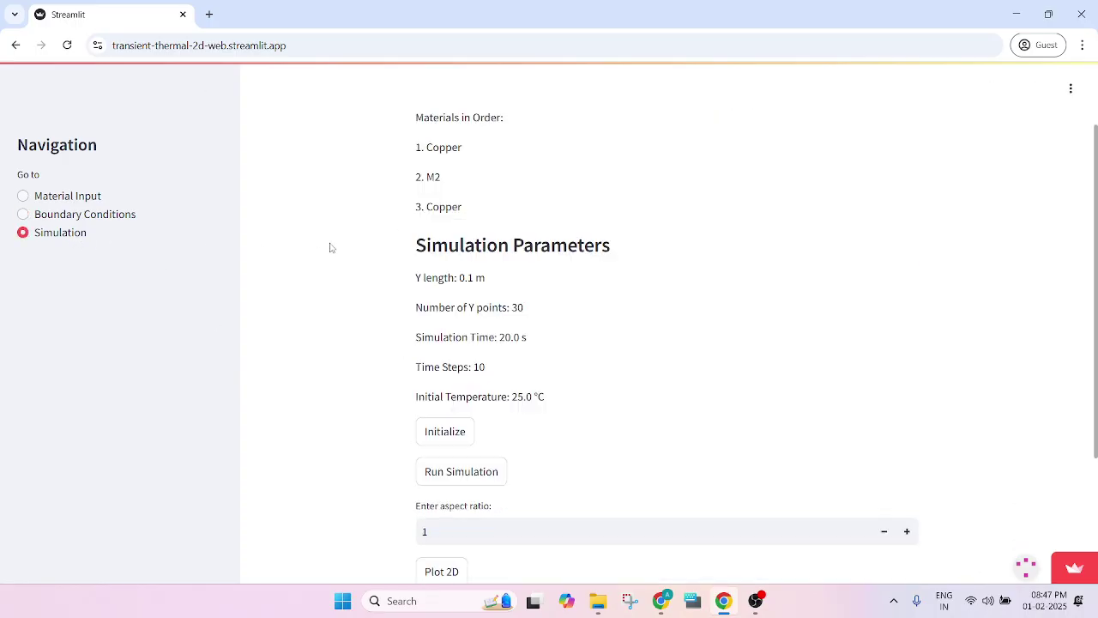
pyautogui.click(419, 429)
pyautogui.scroll(-2, 368, 363)
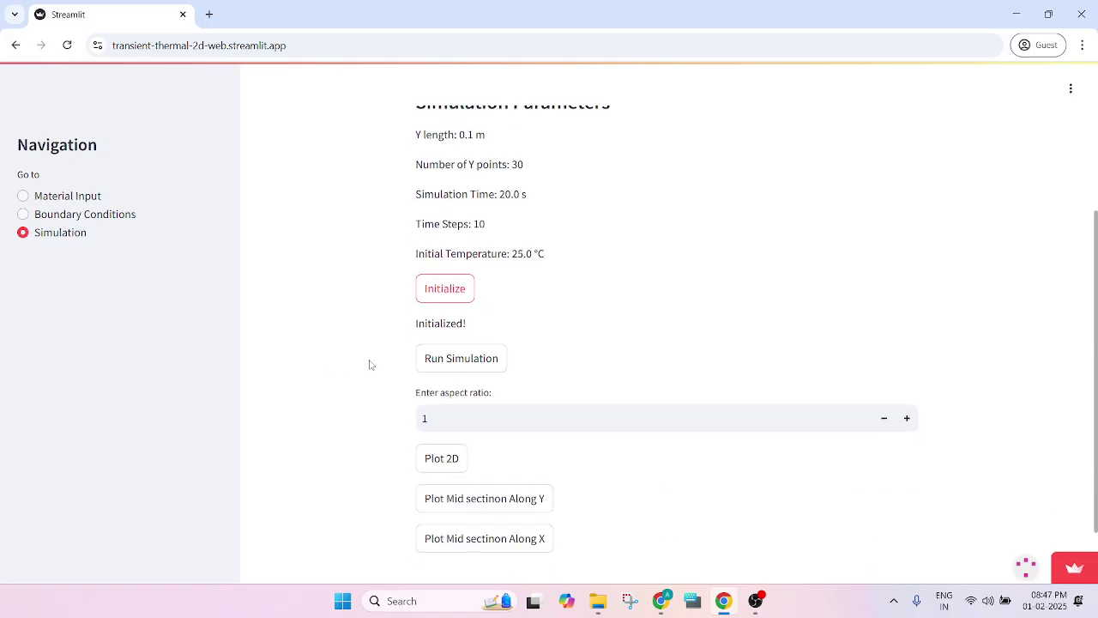
pyautogui.click(445, 367)
# - Plot the 2D temperature profile and scrub its animation to time 6.00 and back to the start
pyautogui.click(441, 375)
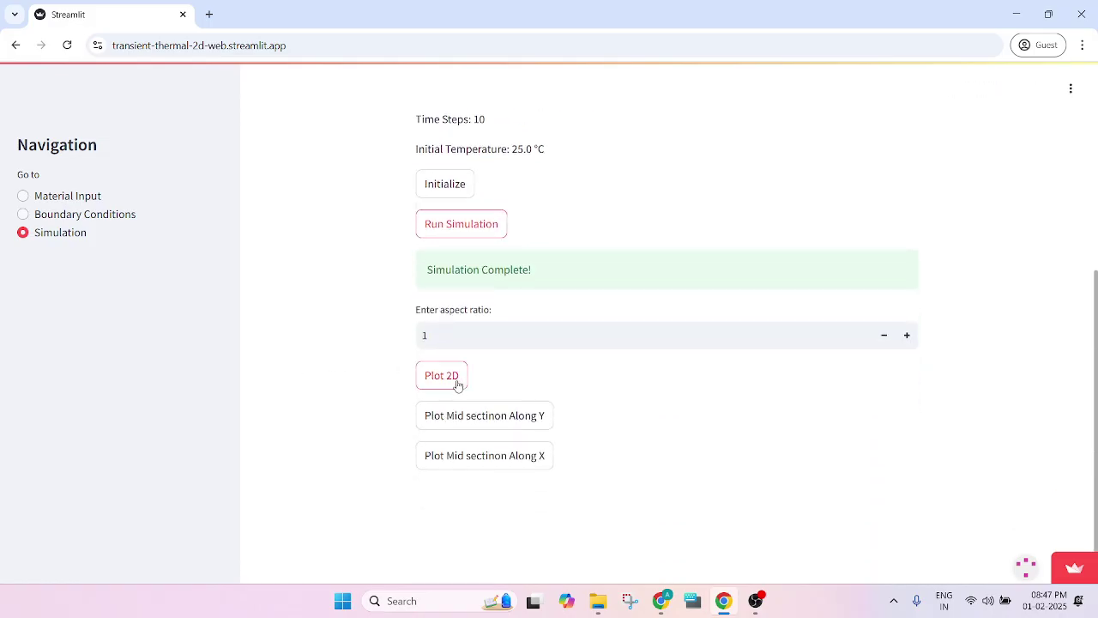
pyautogui.scroll(-5, 306, 308)
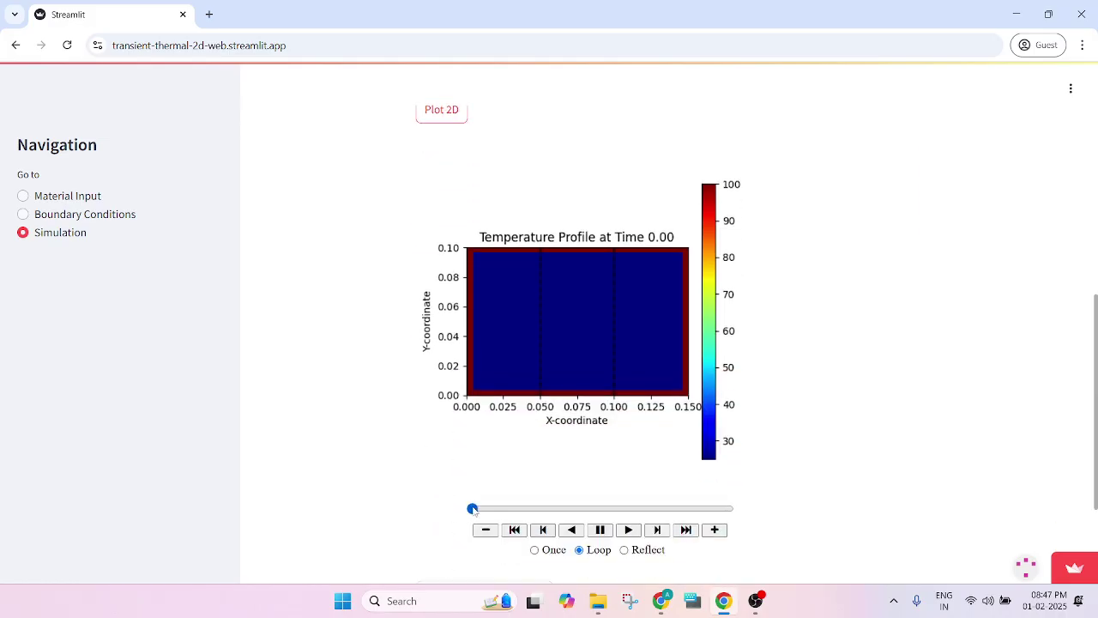
pyautogui.moveTo(472, 509); pyautogui.dragTo(549, 509)
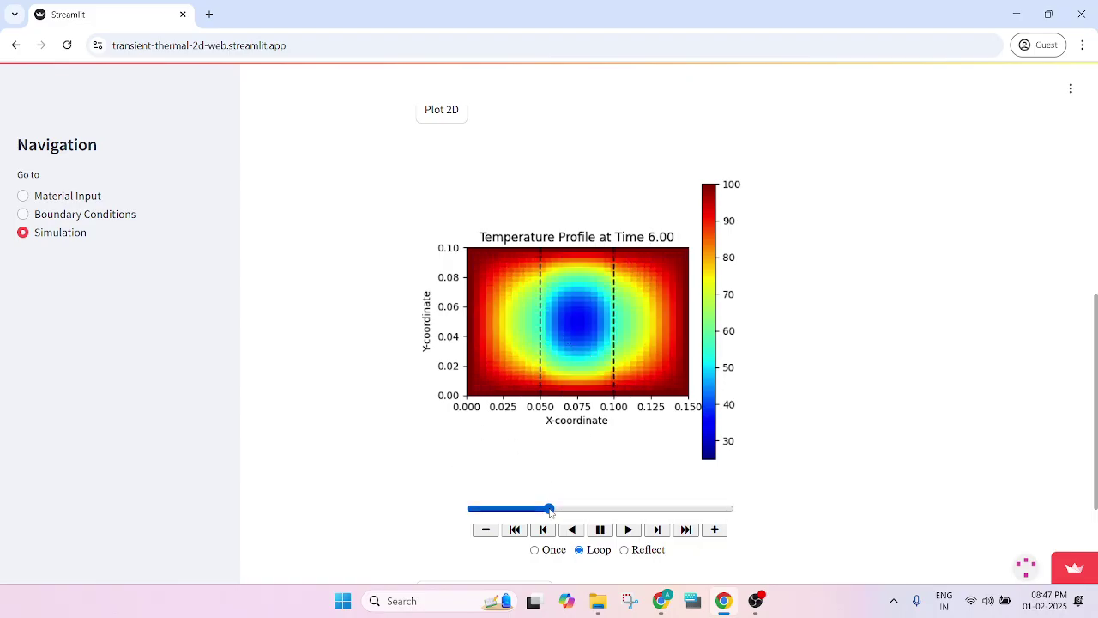
pyautogui.moveTo(552, 515); pyautogui.dragTo(309, 456)
# - Plot the mid-section temperature curves along X for the three-layer plate and examine them
pyautogui.scroll(-2, 309, 455)
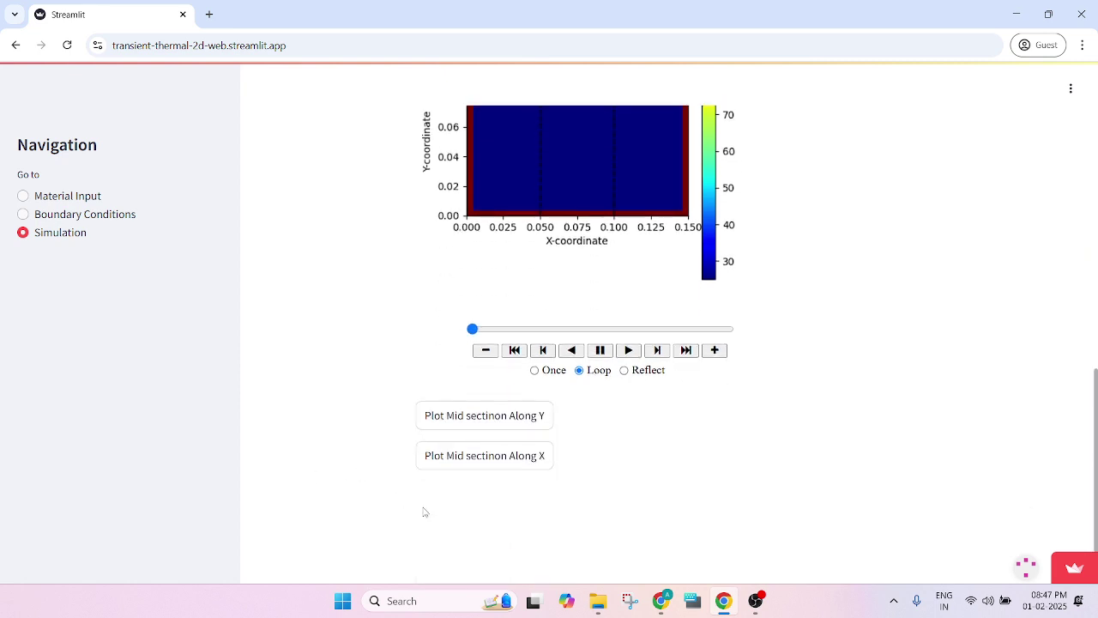
pyautogui.click(483, 457)
pyautogui.scroll(-3, 356, 429)
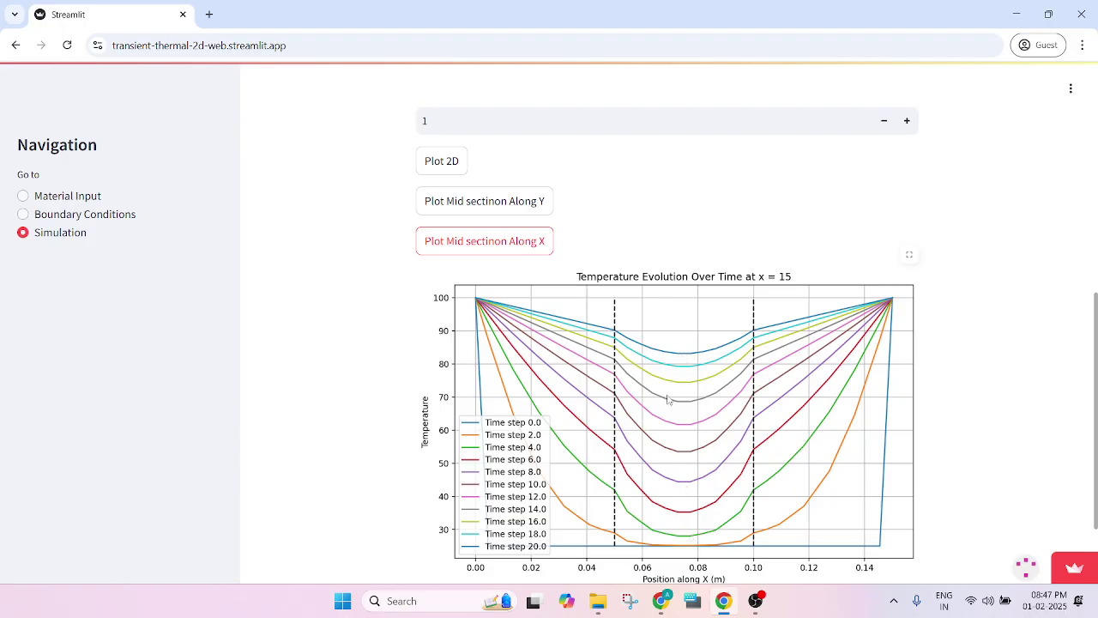
pyautogui.scroll(1, 347, 350)
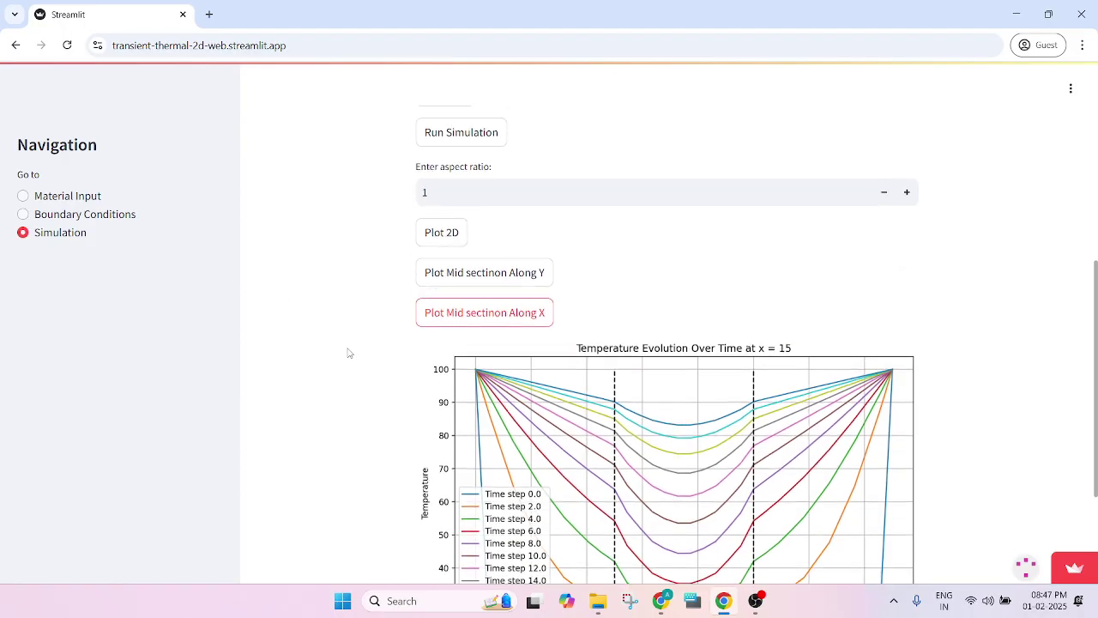
# - Set the boundary temperature of the right edge to 50 in the boundary conditions
pyautogui.click(106, 215)
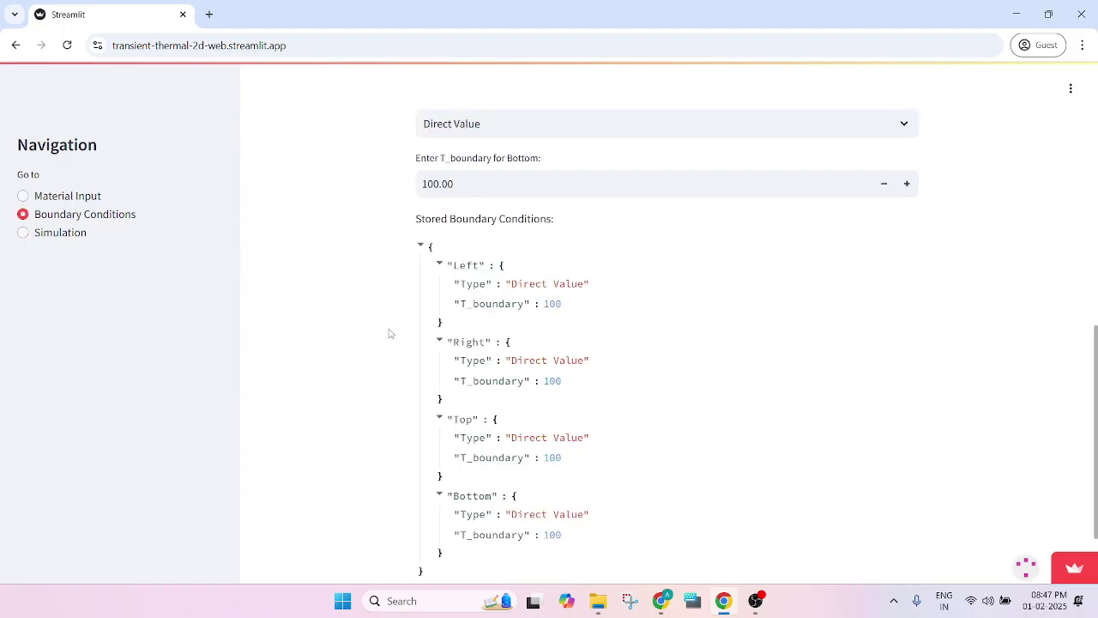
pyautogui.scroll(1, 391, 329)
pyautogui.scroll(1, 391, 326)
pyautogui.scroll(4, 471, 367)
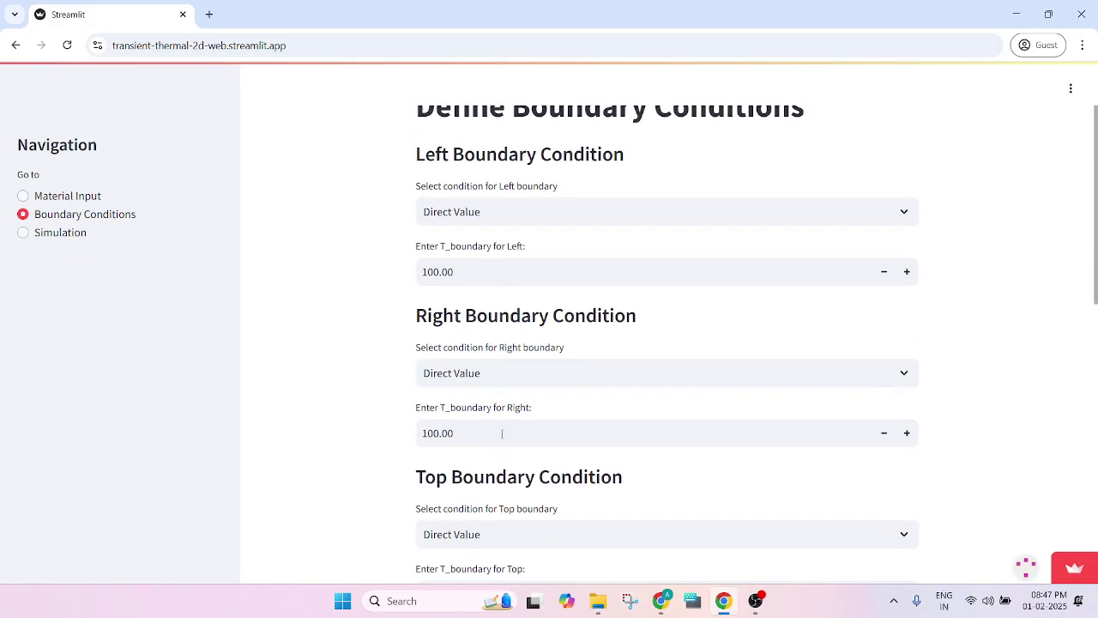
pyautogui.click(503, 433)
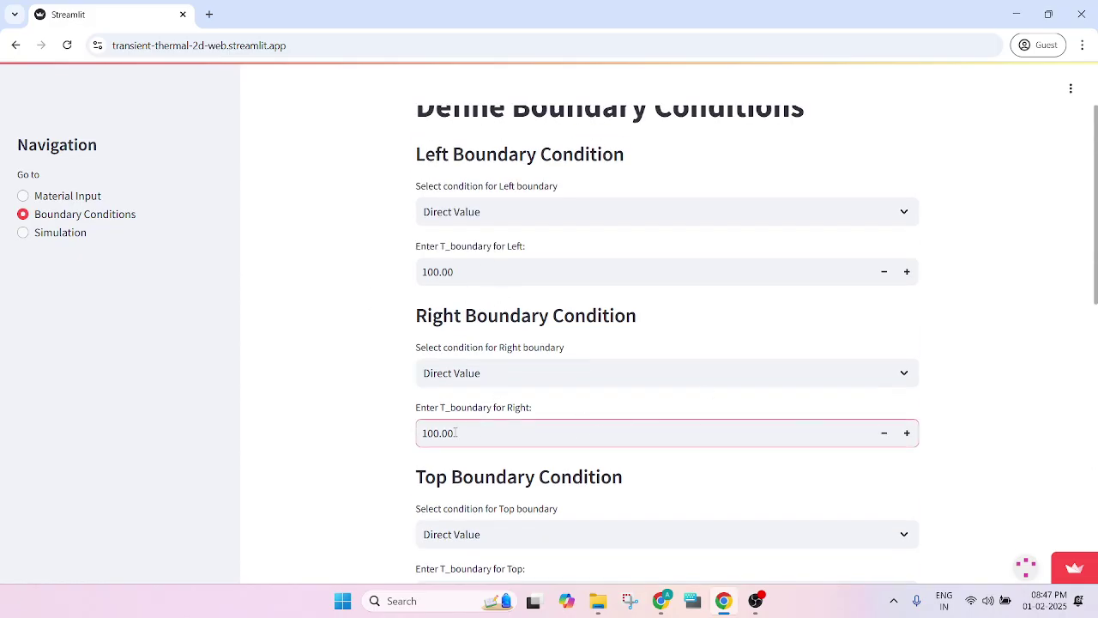
pyautogui.moveTo(456, 433); pyautogui.dragTo(375, 437)
pyautogui.write('50')
pyautogui.press('Return')
# - Change the top and bottom boundary conditions to Insulation
pyautogui.scroll(-2, 369, 439)
pyautogui.click(591, 329)
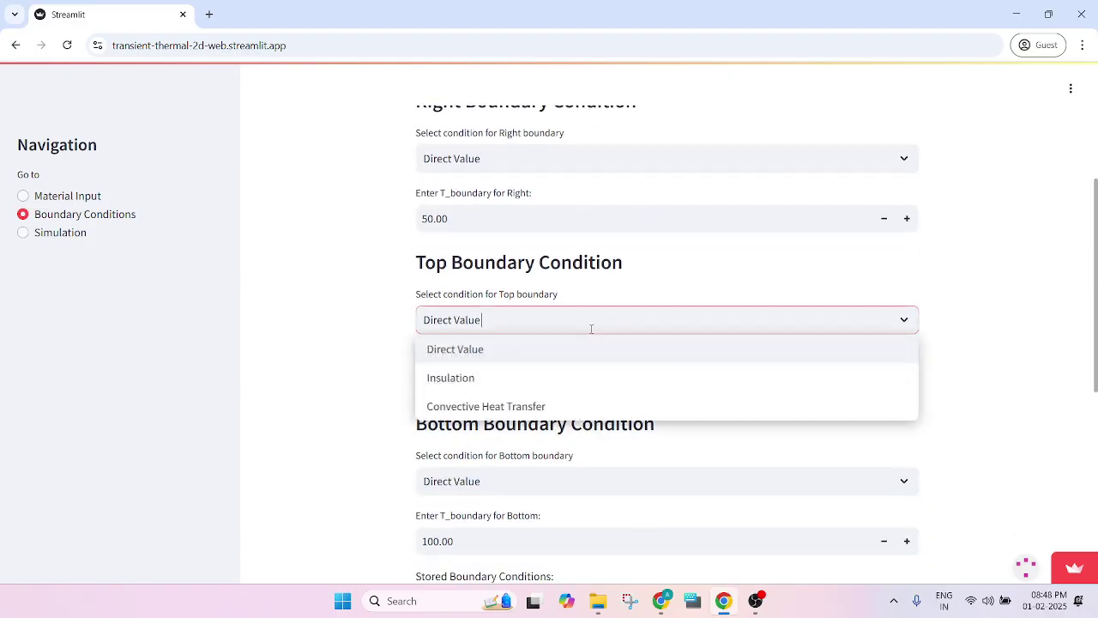
pyautogui.click(512, 386)
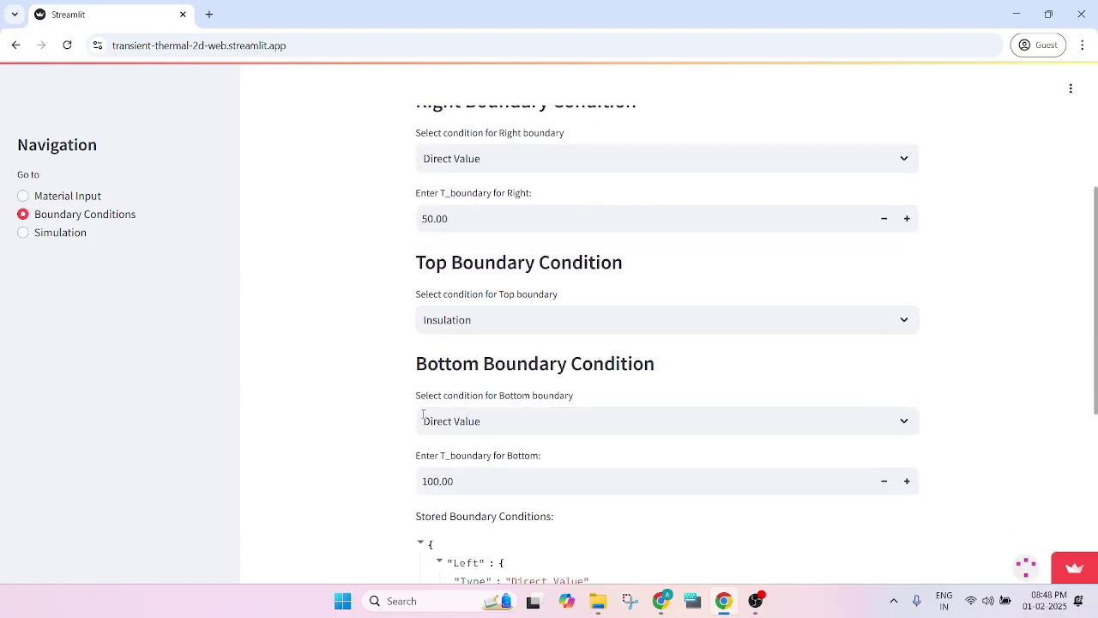
pyautogui.click(521, 429)
pyautogui.click(493, 479)
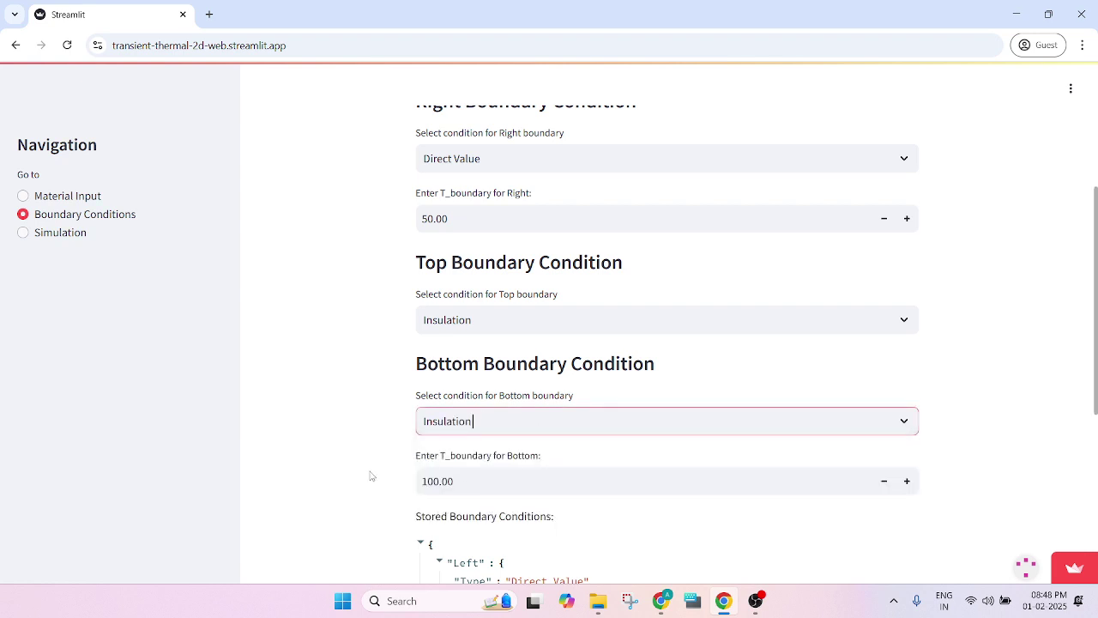
# - Reinitialize the model and run the simulation with the changed boundary conditions
pyautogui.click(52, 235)
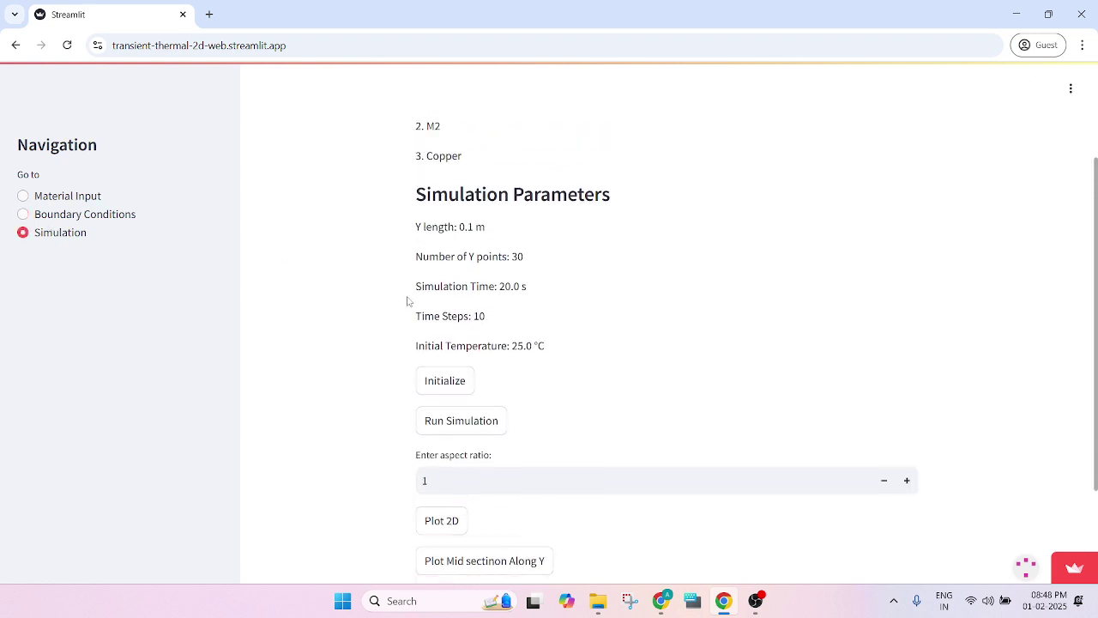
pyautogui.click(445, 387)
pyautogui.scroll(-2, 329, 380)
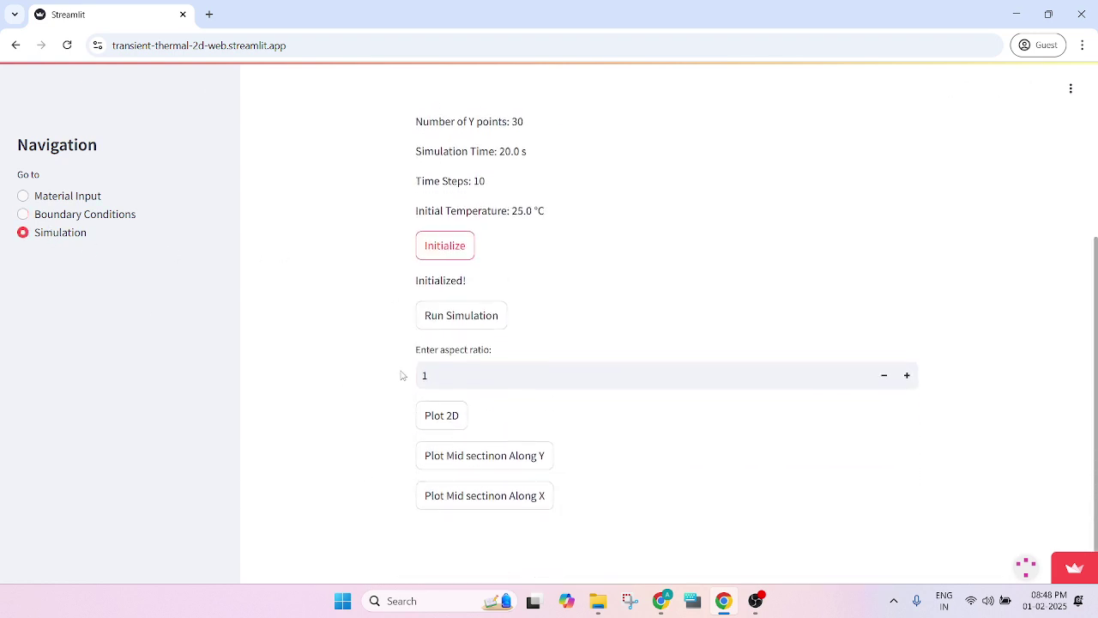
pyautogui.click(500, 317)
# - Plot the 2D temperature profile of the insulated case and scrub its animation to time 20.00
pyautogui.click(442, 427)
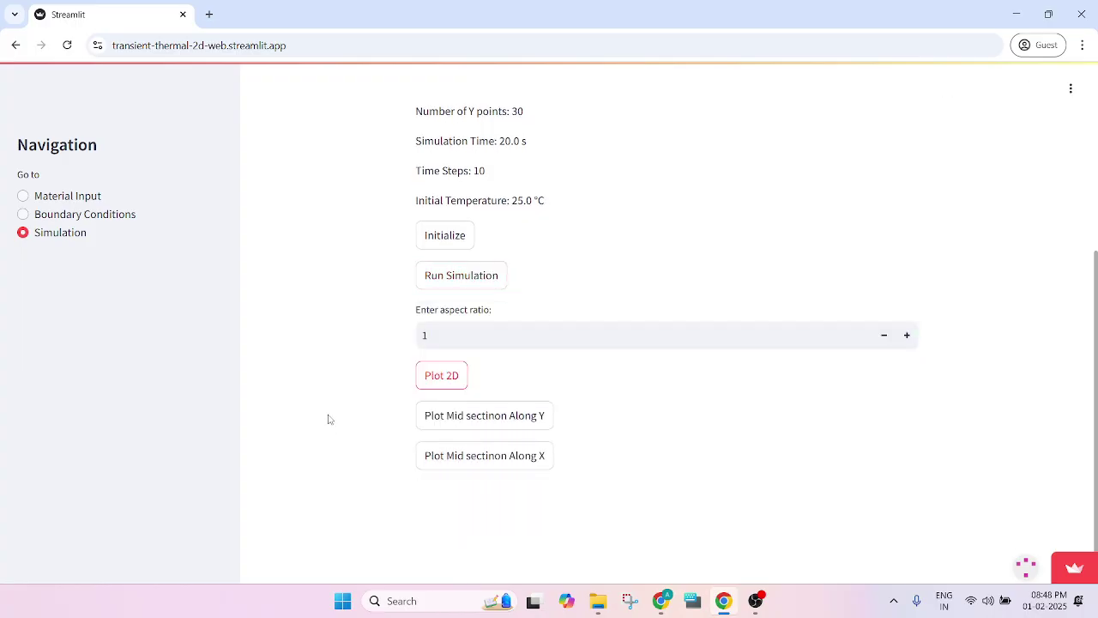
pyautogui.scroll(-3, 367, 376)
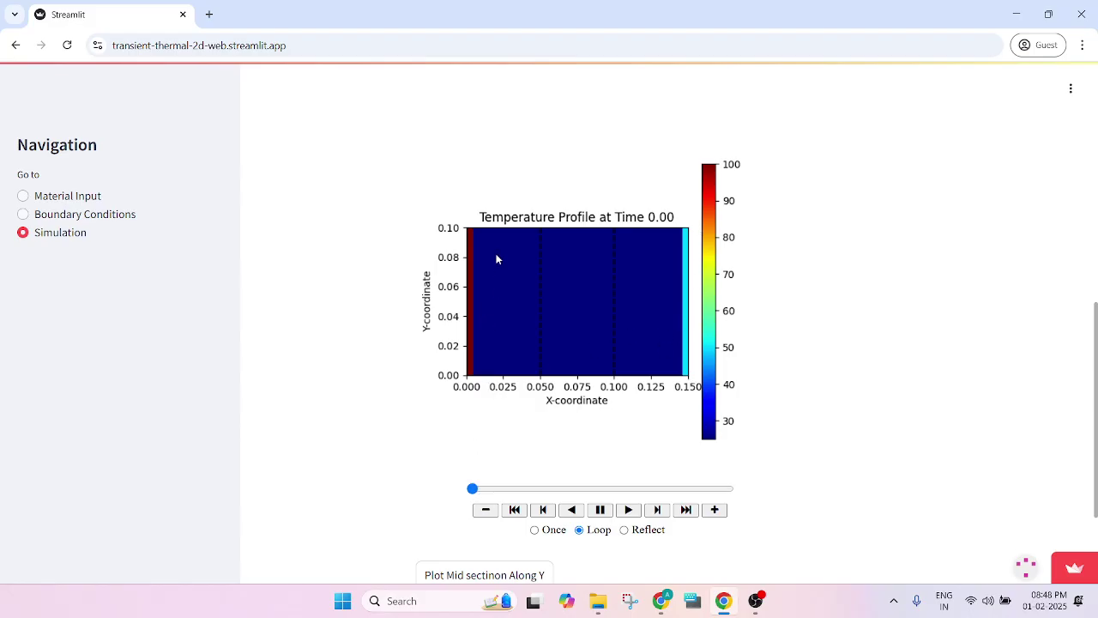
pyautogui.moveTo(472, 489); pyautogui.dragTo(787, 446)
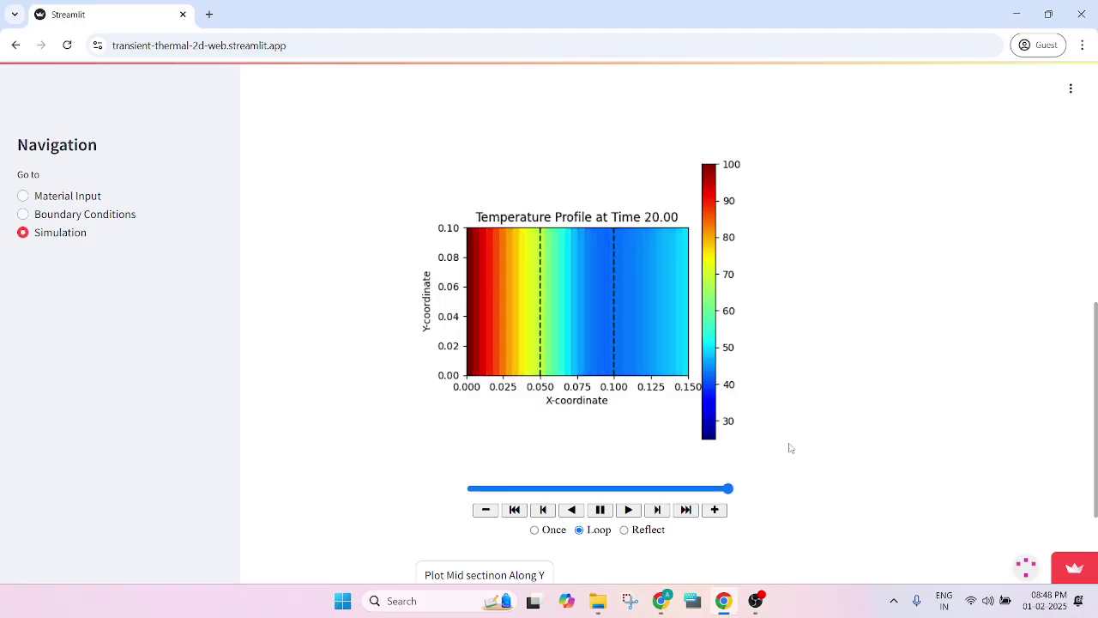
# - Plot the mid-section temperature curves along Y for the insulated case
pyautogui.scroll(-2, 798, 436)
pyautogui.click(474, 417)
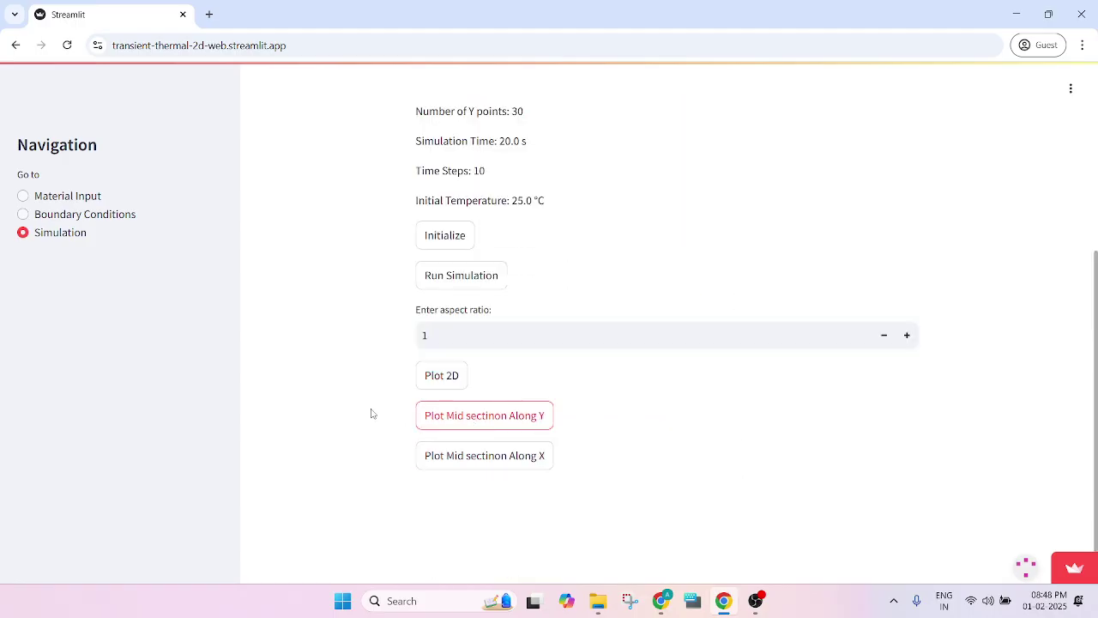
pyautogui.scroll(-4, 385, 418)
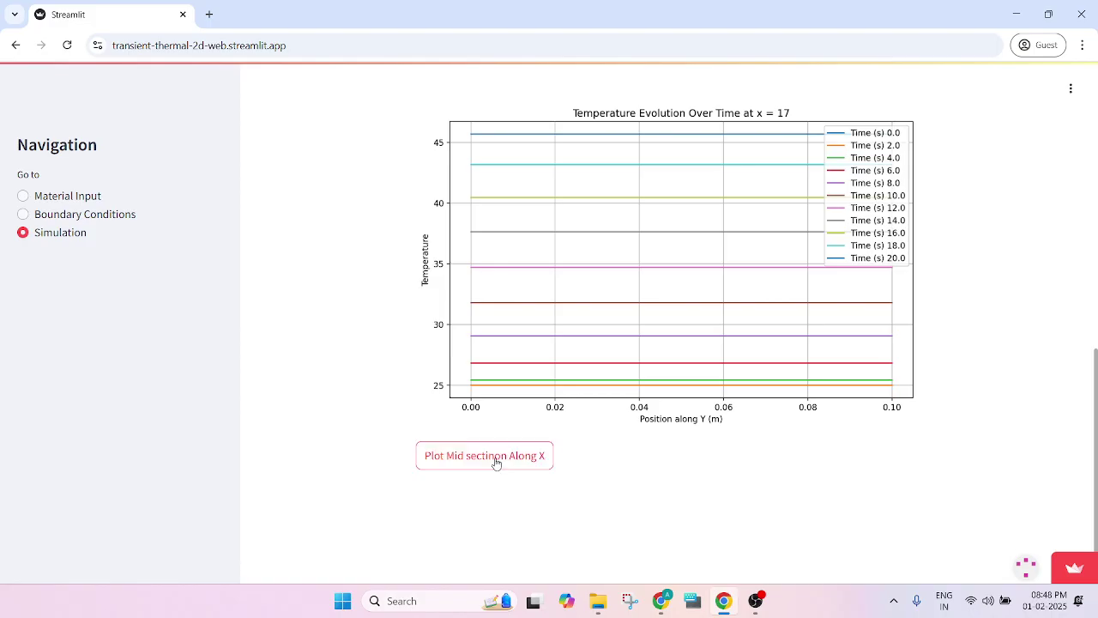
# - Plot the mid-section temperature curves along X for the insulated case and examine them across the layers
pyautogui.click(494, 459)
pyautogui.scroll(-4, 369, 398)
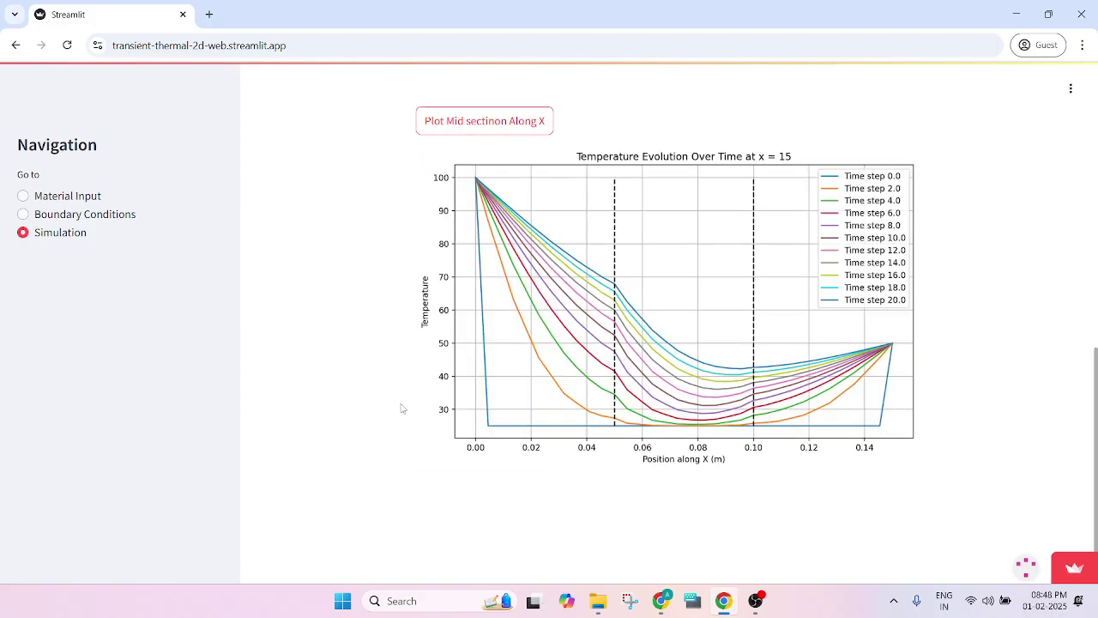
pyautogui.scroll(1, 463, 376)
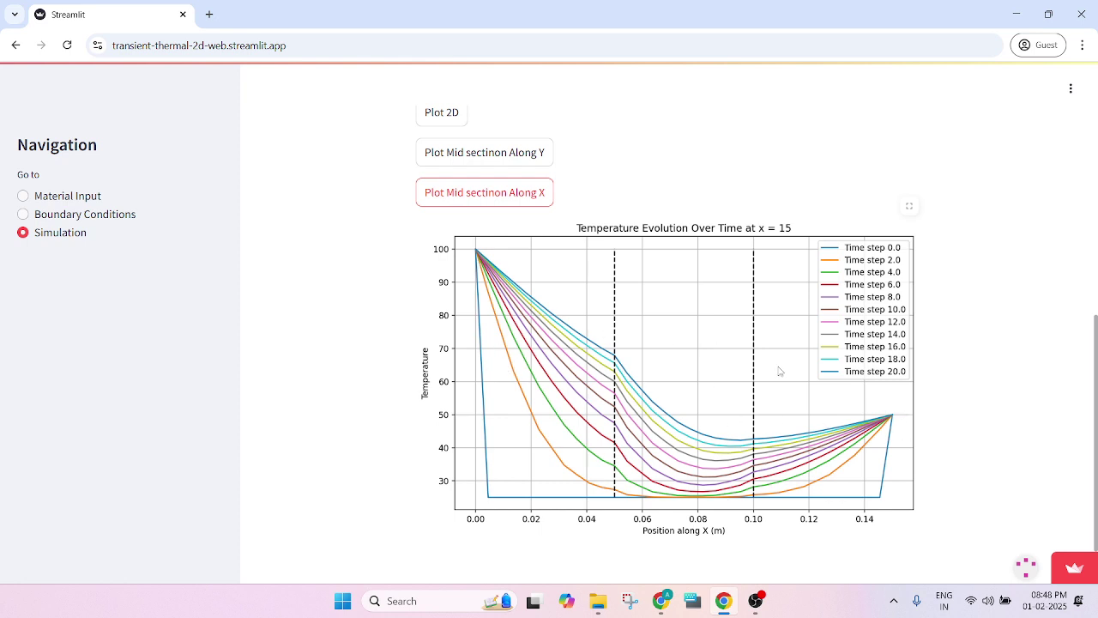
pyautogui.scroll(3, 272, 296)
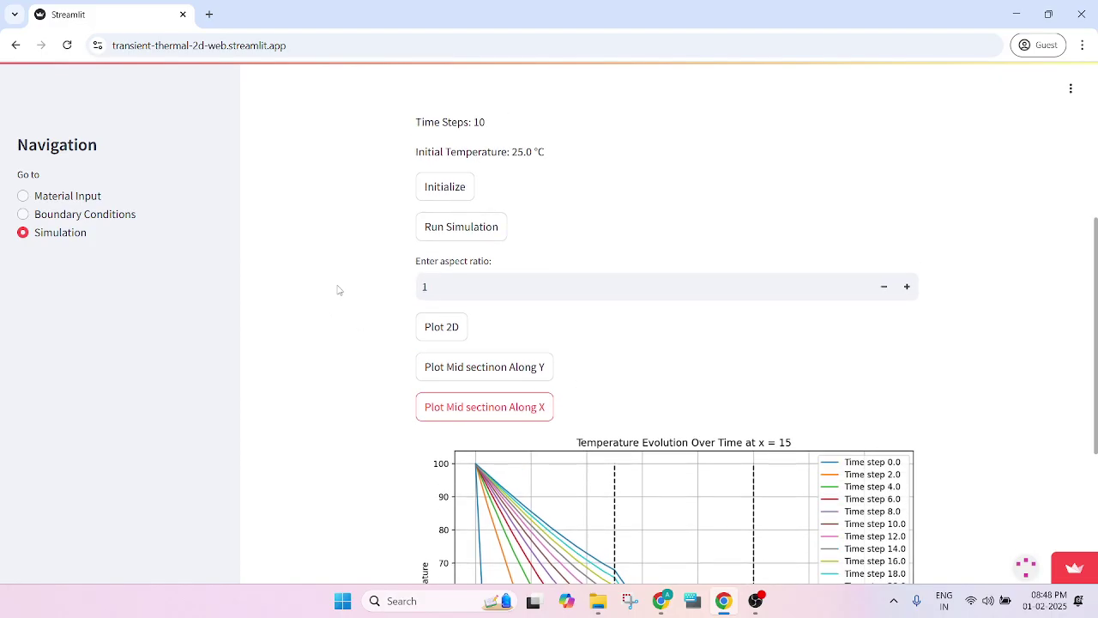
pyautogui.scroll(-4, 338, 289)
pyautogui.scroll(1, 403, 335)
# - Return to the material input page and review the material order and the M2 property fields
pyautogui.click(86, 197)
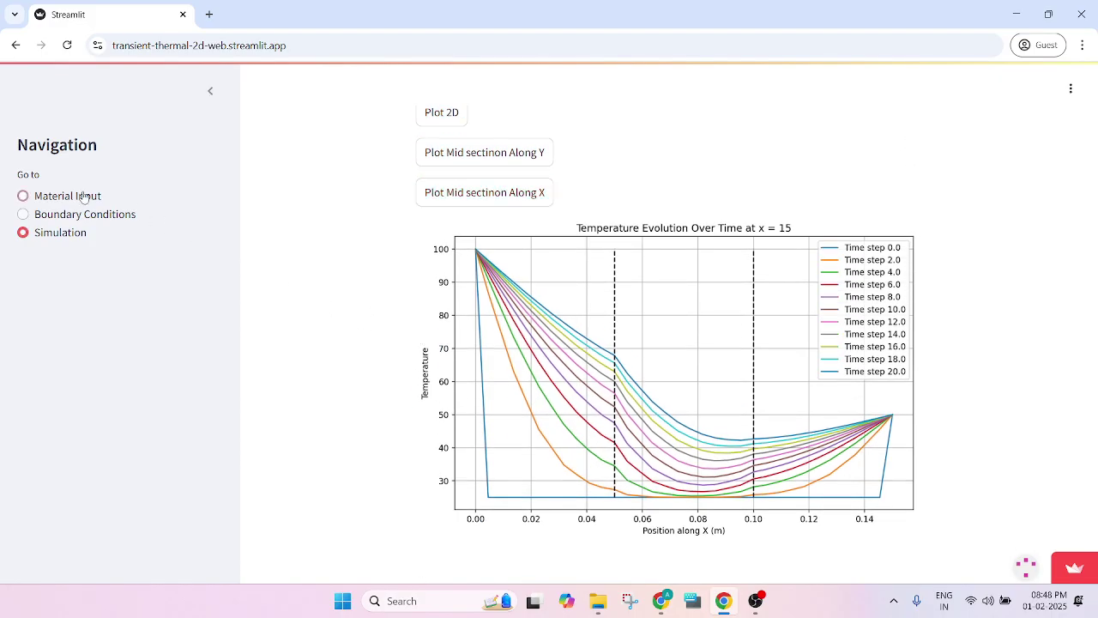
pyautogui.scroll(-2, 341, 262)
pyautogui.scroll(3, 335, 262)
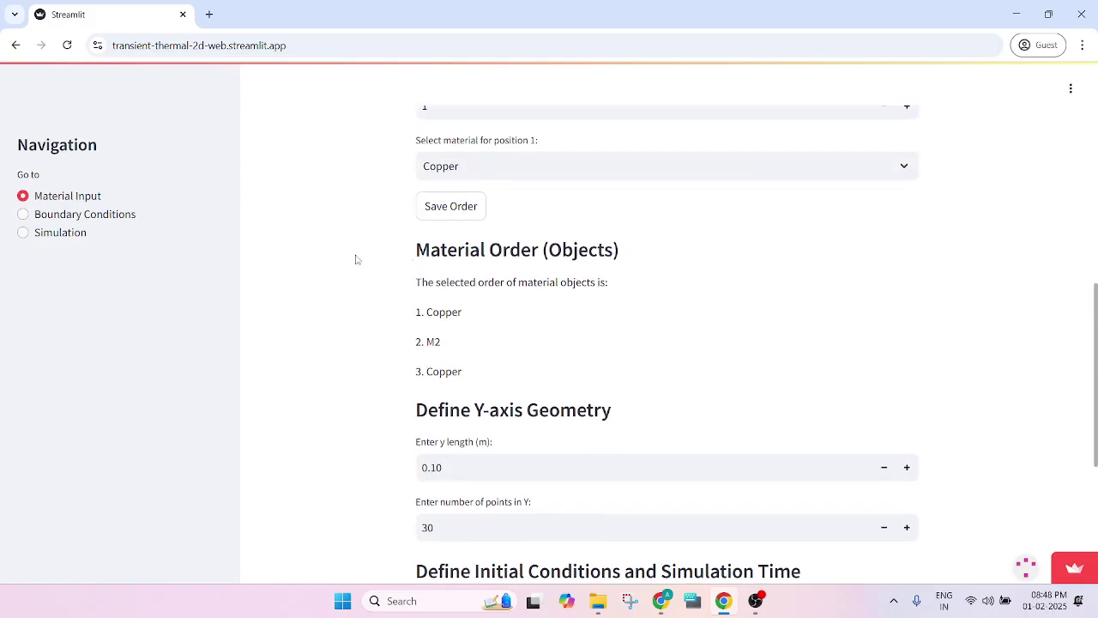
pyautogui.scroll(4, 301, 268)
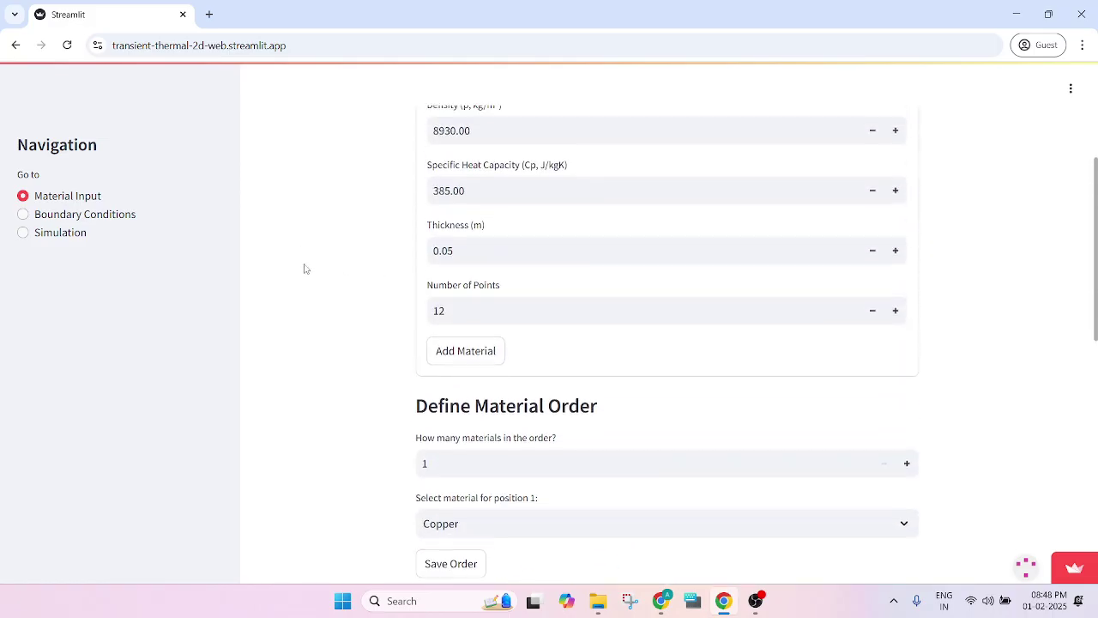
pyautogui.scroll(2, 304, 267)
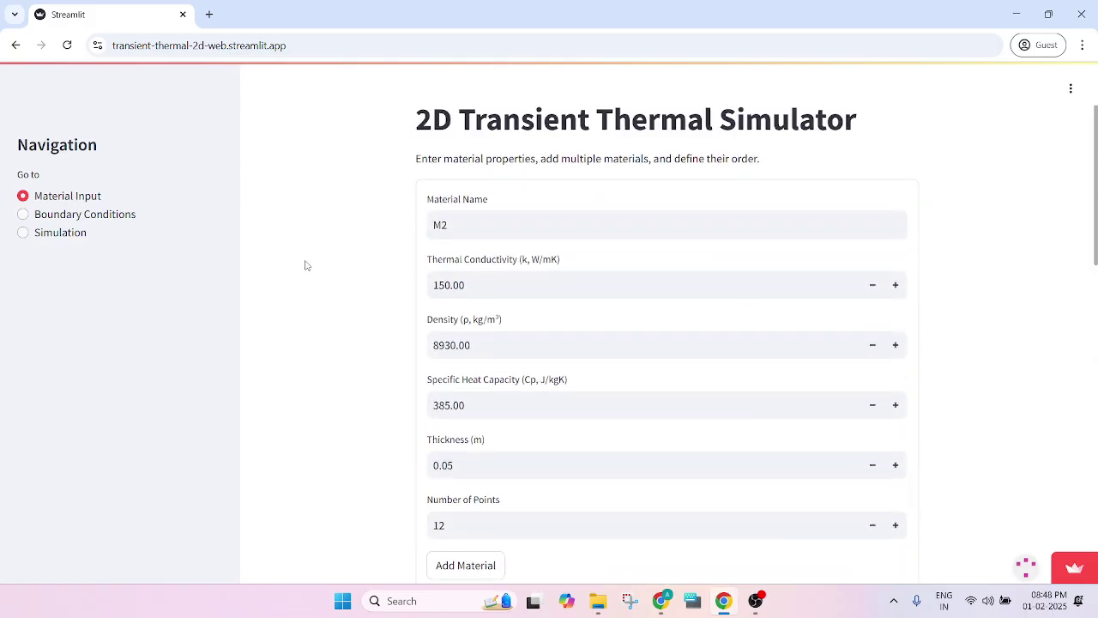